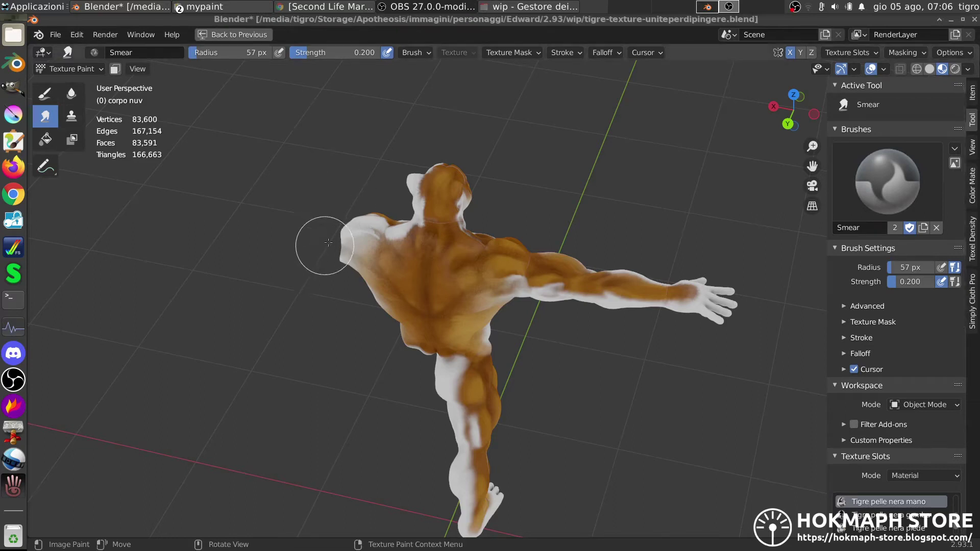
# Frame the character's back and right leg from behind and send that view to the external image editor with Quick Edit.
pyautogui.moveTo(357, 274)
pyautogui.mouseDown(button='middle')
pyautogui.moveTo(357, 241)
pyautogui.moveTo(409, 284)
pyautogui.moveTo(368, 280)
pyautogui.moveTo(374, 286)
pyautogui.moveTo(363, 300)
pyautogui.moveTo(369, 295)
pyautogui.moveTo(339, 300)
pyautogui.moveTo(431, 291)
pyautogui.moveTo(525, 300)
pyautogui.moveTo(495, 264)
pyautogui.moveTo(416, 274)
pyautogui.moveTo(492, 211)
pyautogui.mouseUp(button='middle')
pyautogui.scroll(-5, 477, 205)
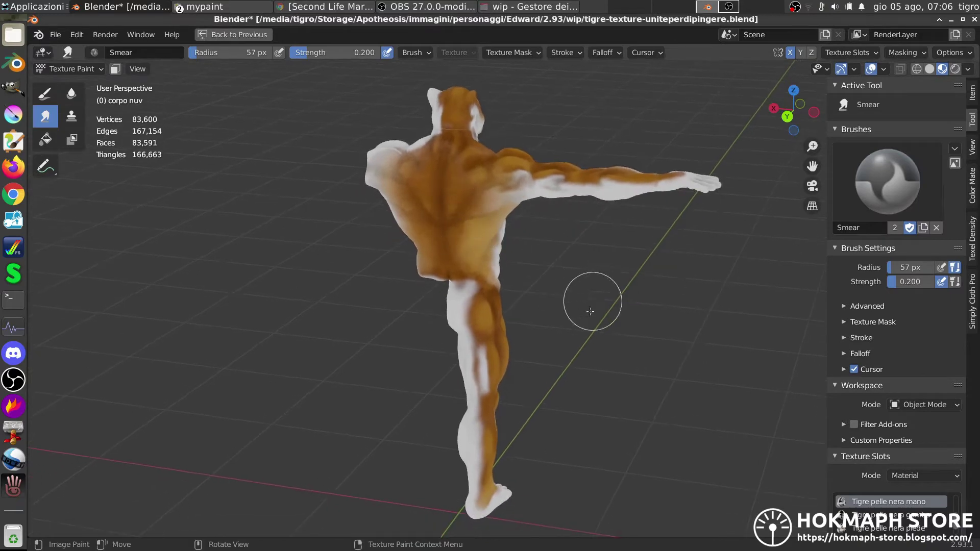
pyautogui.moveTo(546, 317)
pyautogui.mouseDown(button='middle')
pyautogui.moveTo(532, 330)
pyautogui.moveTo(536, 340)
pyautogui.moveTo(558, 301)
pyautogui.mouseUp(button='middle')
pyautogui.scroll(5, 547, 313)
pyautogui.keyDown('shift'); pyautogui.moveTo(561, 323); pyautogui.dragTo(568, 374, button='middle'); pyautogui.keyUp('shift')
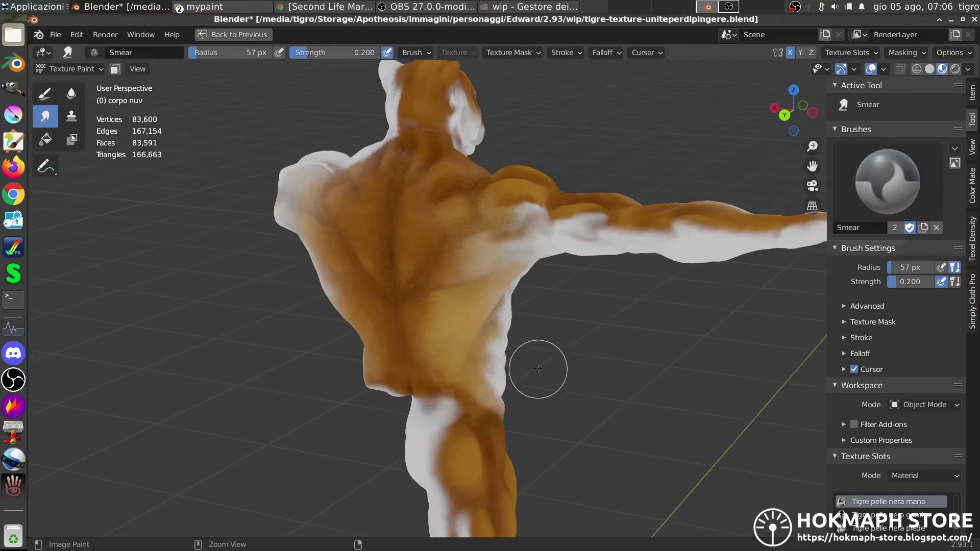
pyautogui.scroll(-15, 875, 481)
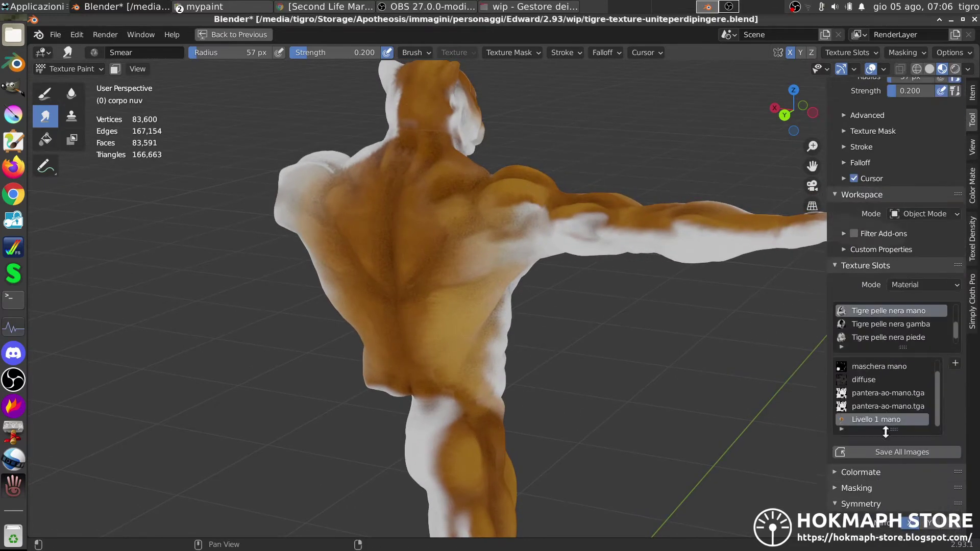
pyautogui.click(888, 500)
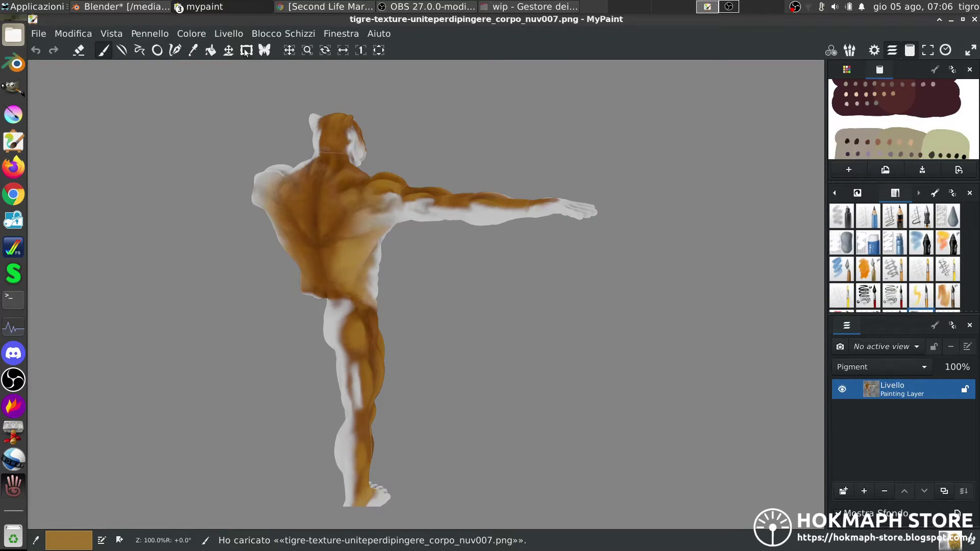
# In MyPaint, set up the exported image with the document frame enabled, the background hidden and a new layer above it.
pyautogui.click(247, 50)
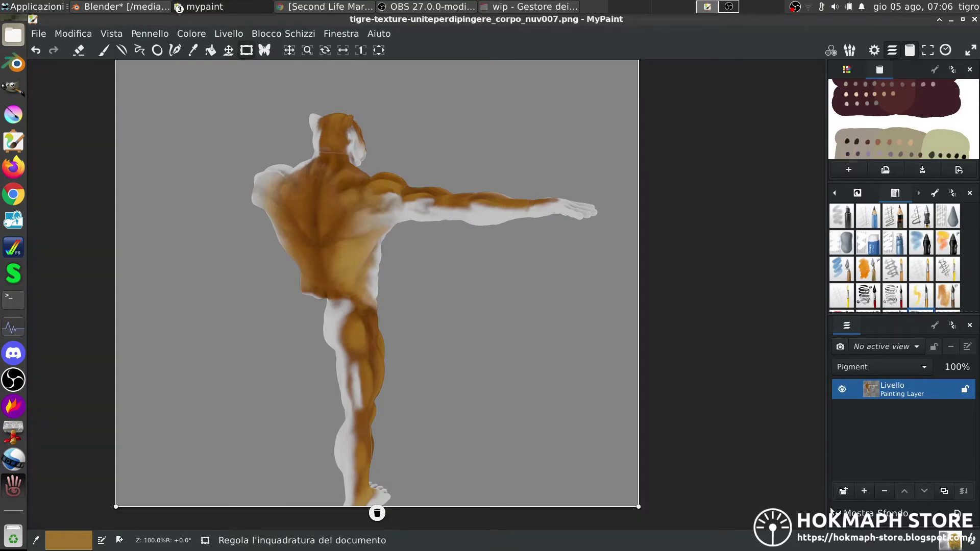
pyautogui.click(838, 513)
pyautogui.click(864, 494)
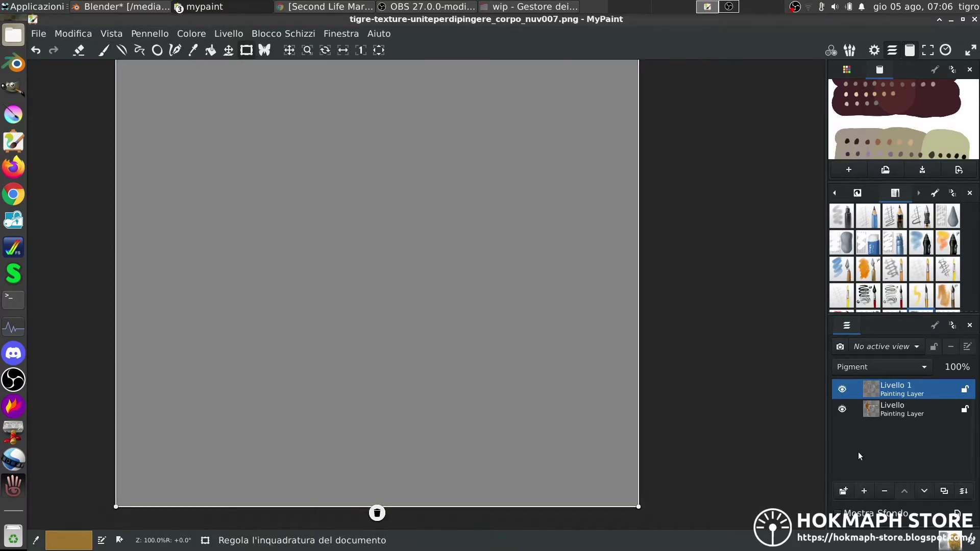
# Set up freehand painting with the dark brown first swatch of the TIGRE palette and the brown-stroke paint brush.
pyautogui.keyDown('shift'); pyautogui.moveTo(453, 306); pyautogui.dragTo(495, 306, button='middle'); pyautogui.keyUp('shift')
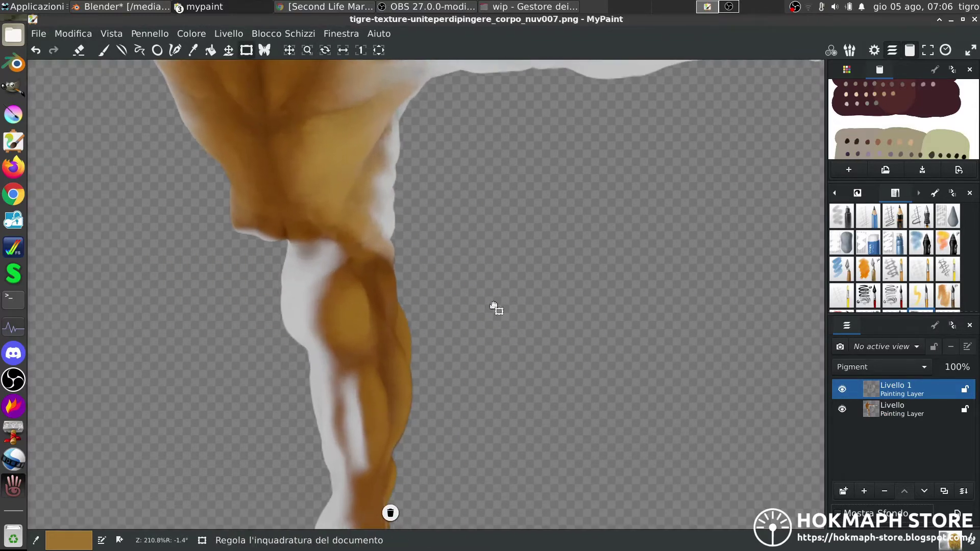
pyautogui.click(104, 49)
pyautogui.click(970, 174)
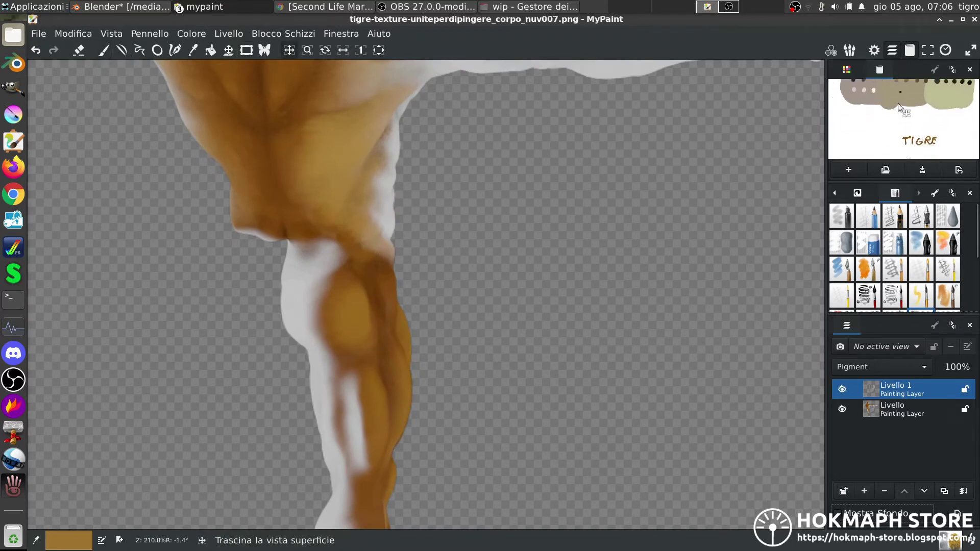
pyautogui.keyDown('ctrl'); pyautogui.click(884, 113); pyautogui.keyUp('ctrl')
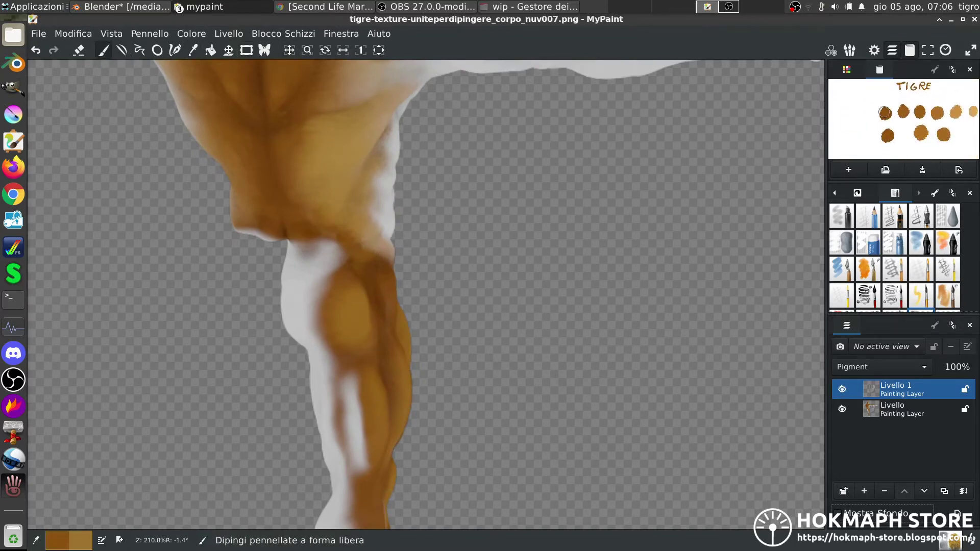
pyautogui.click(944, 295)
# Paint brown over the white area just below the waist on Livello 1, undoing the first stroke and repainting it with a smaller brush.
pyautogui.scroll(3, 396, 324)
pyautogui.moveTo(346, 272); pyautogui.dragTo(425, 295, button='middle')
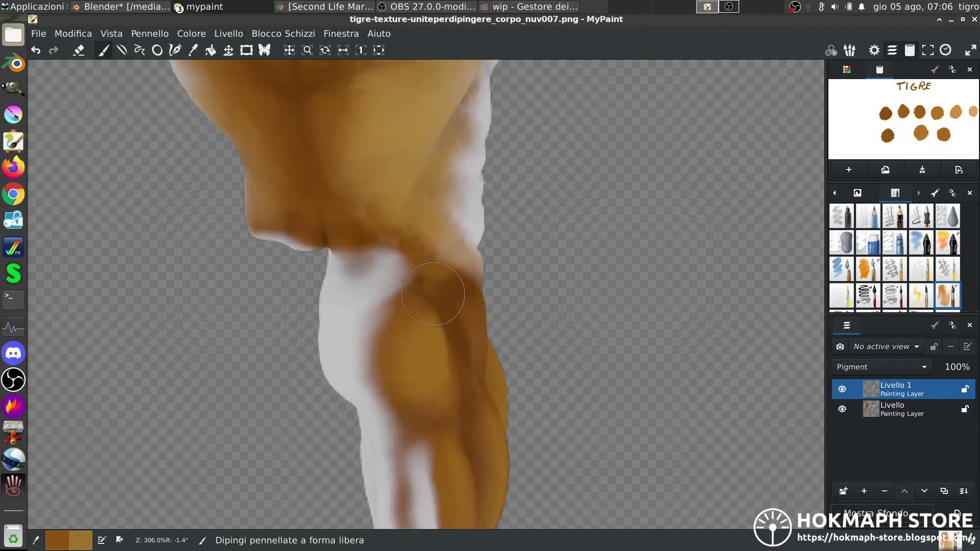
pyautogui.moveTo(384, 293)
pyautogui.mouseDown()
pyautogui.moveTo(397, 270)
pyautogui.moveTo(398, 304)
pyautogui.mouseUp()
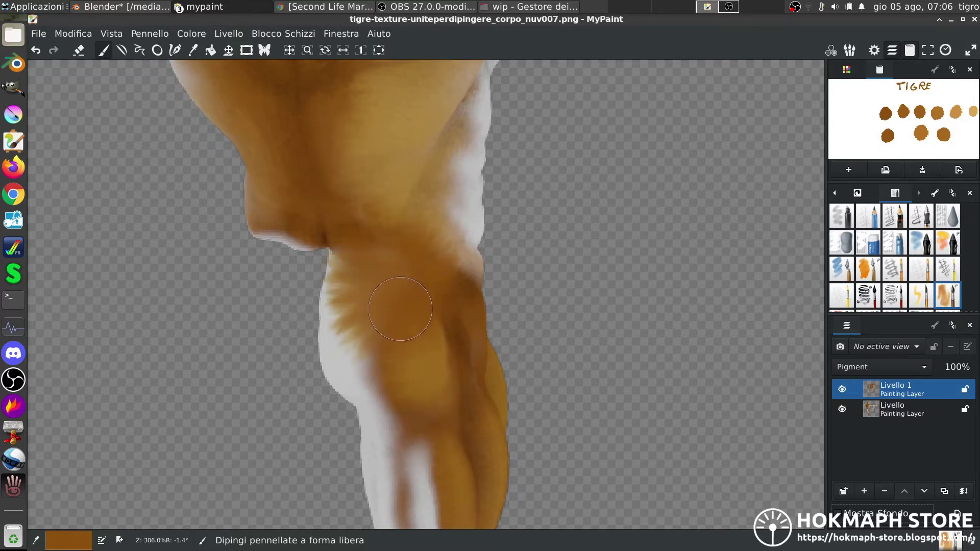
pyautogui.hotkey('ctrl', 'z')
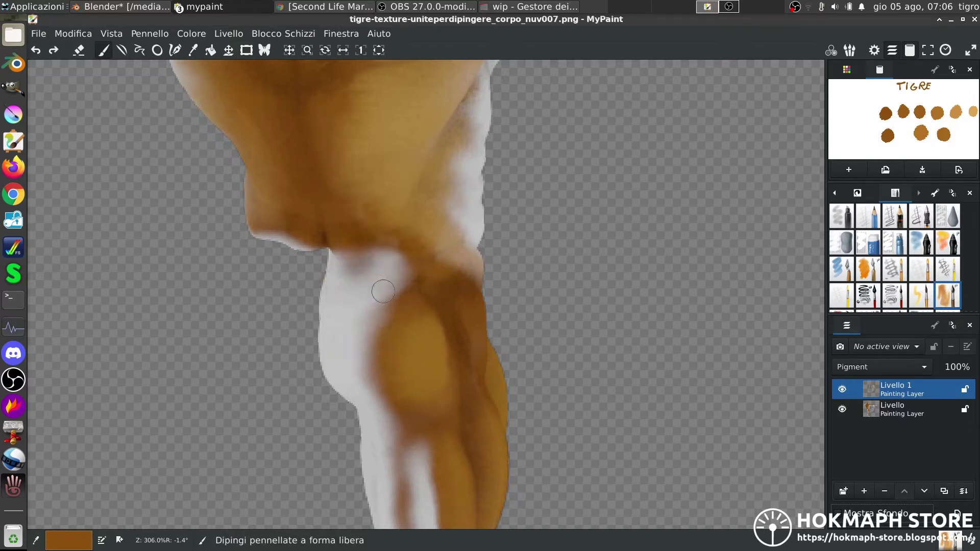
pyautogui.moveTo(385, 284)
pyautogui.mouseDown()
pyautogui.moveTo(399, 285)
pyautogui.moveTo(338, 276)
pyautogui.moveTo(330, 292)
pyautogui.mouseUp()
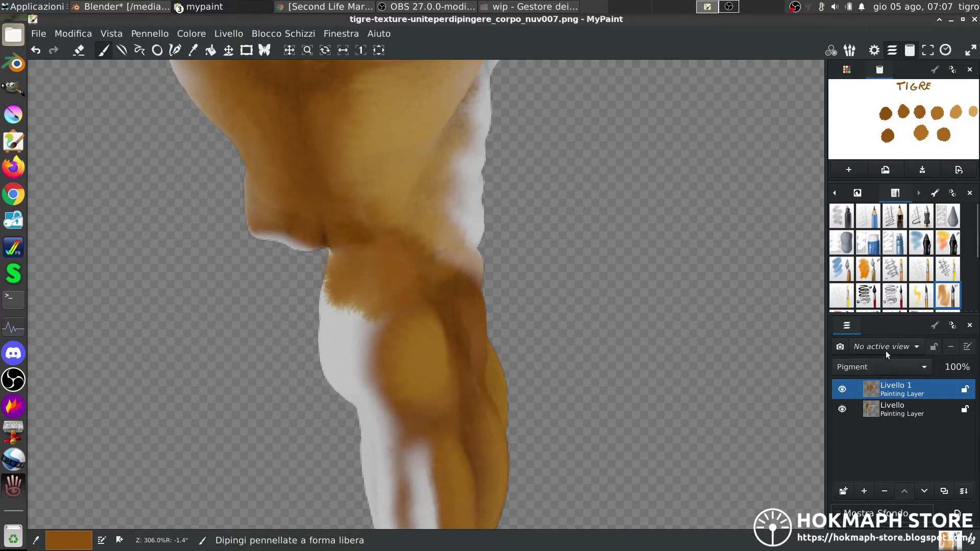
# Set Livello 1's blending mode to Moltiplica and cover the rest of the white buttock with brown.
pyautogui.click(876, 366)
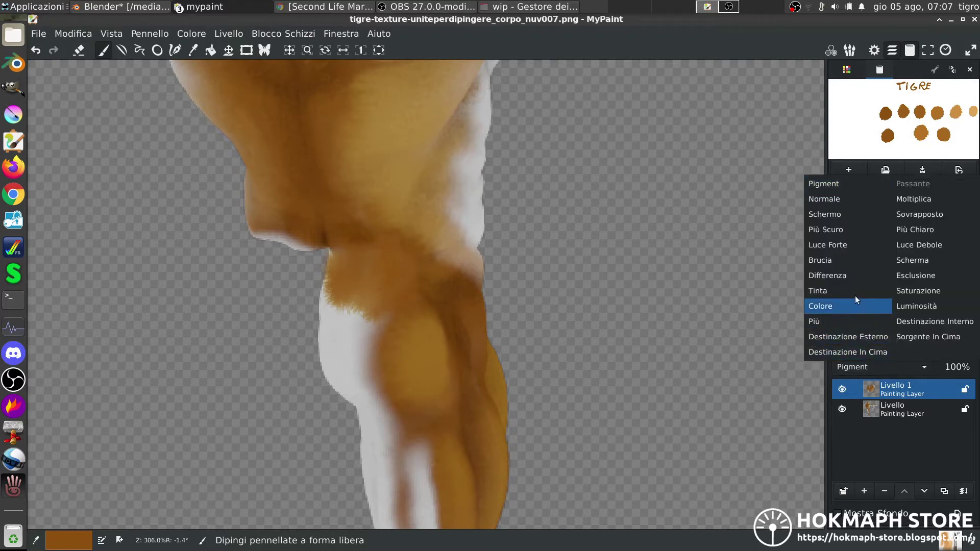
pyautogui.click(914, 199)
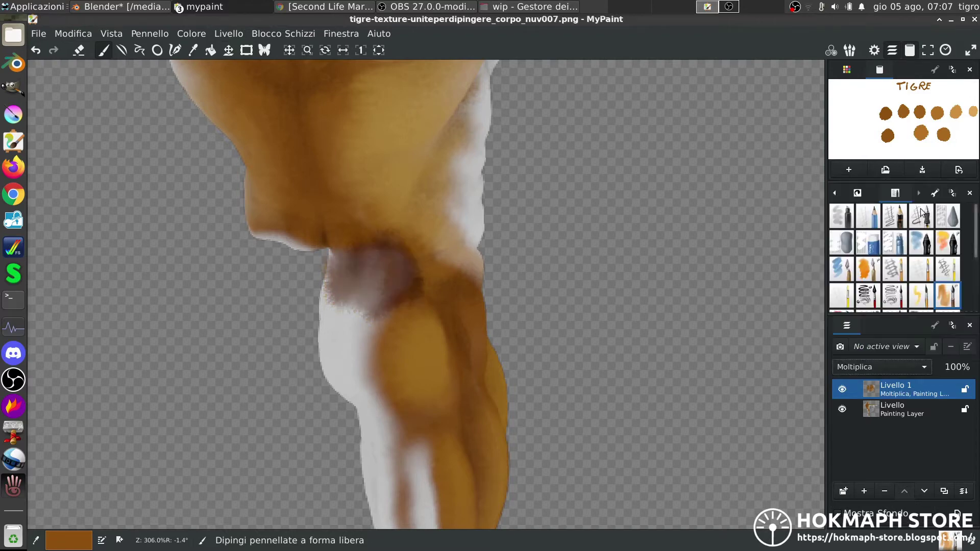
pyautogui.moveTo(376, 304)
pyautogui.mouseDown()
pyautogui.moveTo(365, 278)
pyautogui.moveTo(402, 278)
pyautogui.mouseUp()
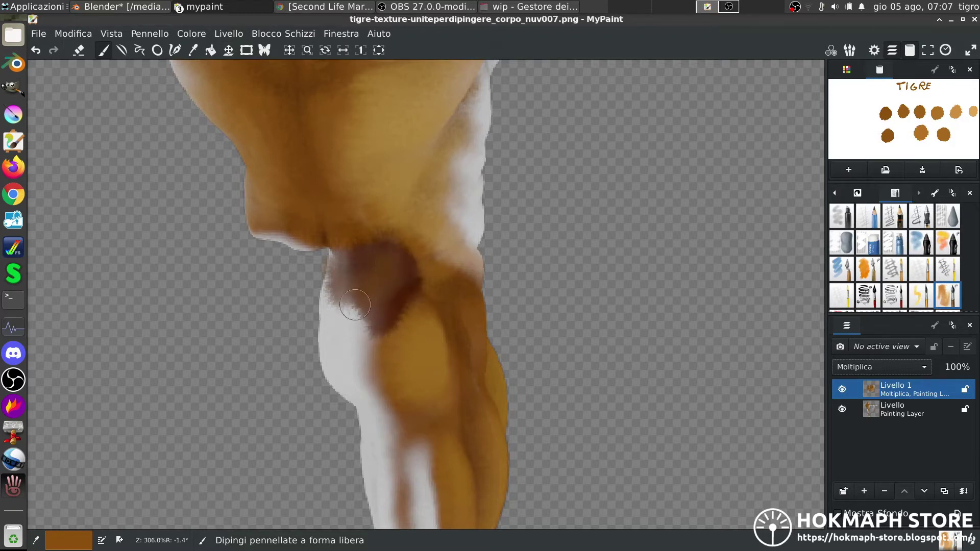
pyautogui.moveTo(353, 301)
pyautogui.mouseDown()
pyautogui.moveTo(337, 266)
pyautogui.moveTo(330, 319)
pyautogui.moveTo(353, 345)
pyautogui.moveTo(371, 331)
pyautogui.moveTo(358, 324)
pyautogui.moveTo(341, 347)
pyautogui.moveTo(332, 337)
pyautogui.moveTo(327, 363)
pyautogui.moveTo(319, 301)
pyautogui.moveTo(342, 352)
pyautogui.moveTo(358, 327)
pyautogui.mouseUp()
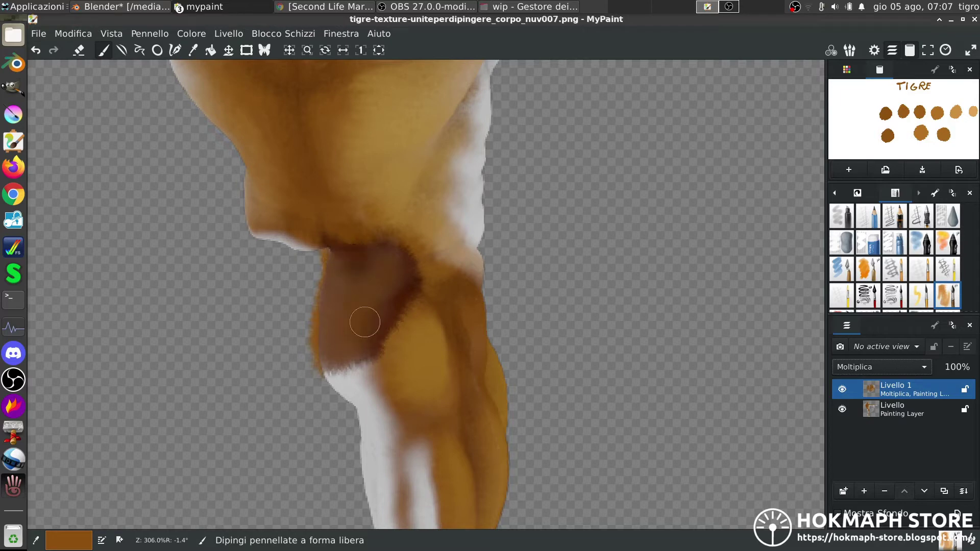
pyautogui.moveTo(361, 351)
pyautogui.mouseDown()
pyautogui.moveTo(364, 367)
pyautogui.moveTo(342, 386)
pyautogui.moveTo(364, 371)
pyautogui.mouseUp()
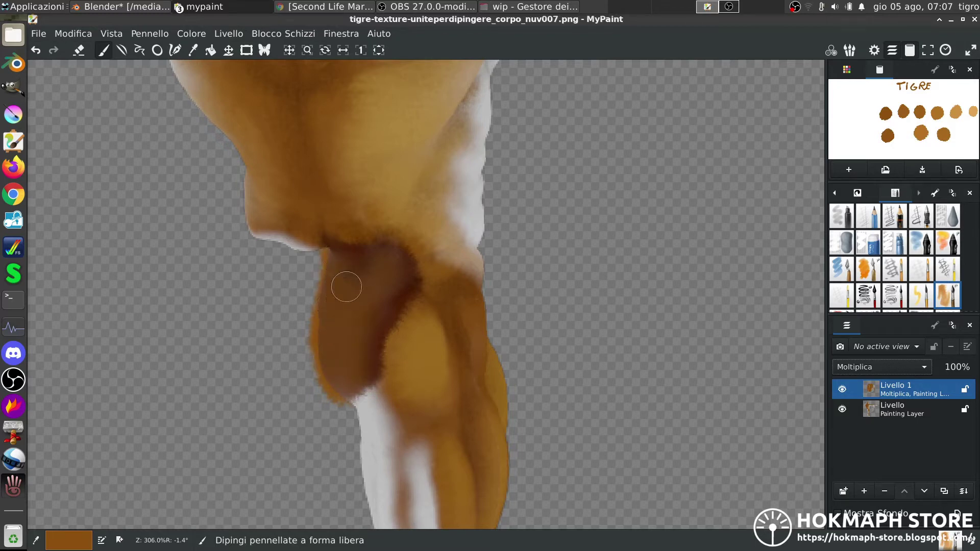
pyautogui.moveTo(348, 382); pyautogui.dragTo(377, 382)
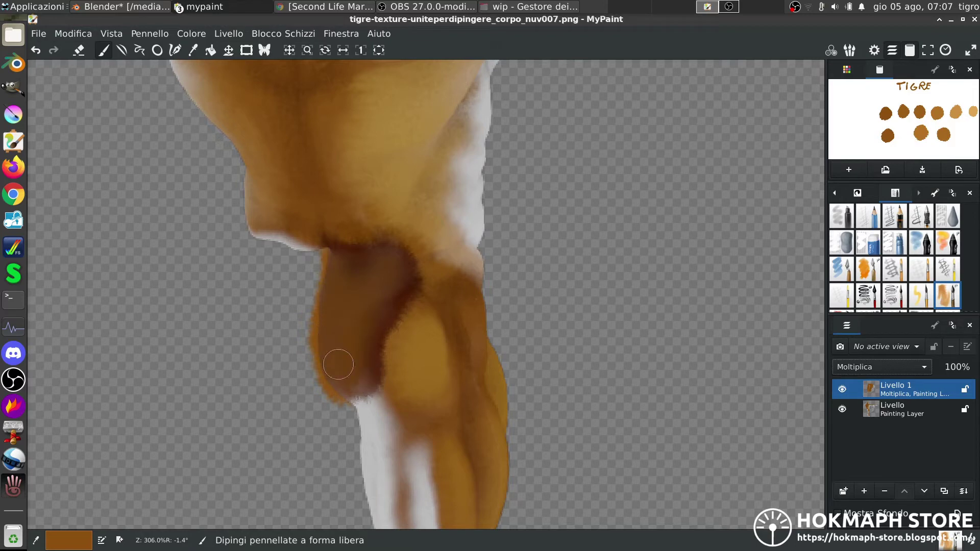
# Paint brown down the white back of the thigh to the knee, briefly hiding the base layer to check coverage.
pyautogui.moveTo(341, 372); pyautogui.dragTo(366, 210, button='middle')
pyautogui.moveTo(366, 211)
pyautogui.mouseDown()
pyautogui.moveTo(363, 227)
pyautogui.moveTo(354, 214)
pyautogui.moveTo(358, 245)
pyautogui.moveTo(351, 209)
pyautogui.moveTo(382, 255)
pyautogui.moveTo(370, 202)
pyautogui.moveTo(382, 321)
pyautogui.moveTo(368, 266)
pyautogui.moveTo(399, 262)
pyautogui.moveTo(411, 296)
pyautogui.moveTo(424, 286)
pyautogui.moveTo(391, 234)
pyautogui.mouseUp()
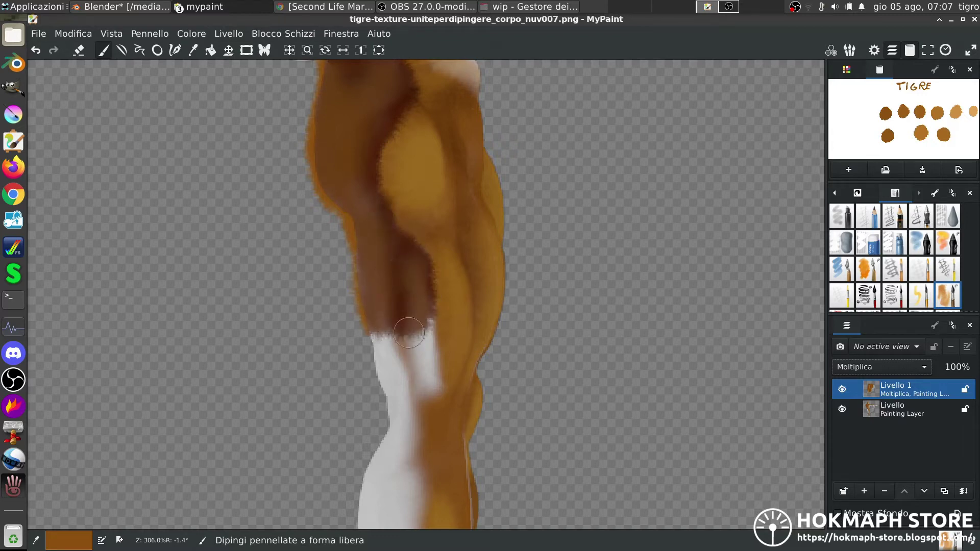
pyautogui.moveTo(412, 343)
pyautogui.mouseDown()
pyautogui.moveTo(429, 352)
pyautogui.moveTo(437, 389)
pyautogui.moveTo(415, 346)
pyautogui.moveTo(424, 352)
pyautogui.mouseUp()
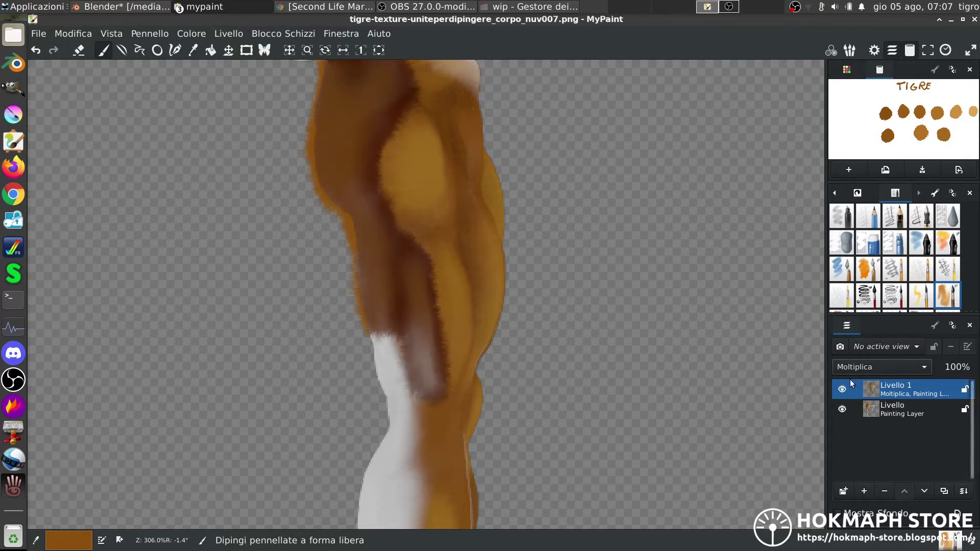
pyautogui.click(843, 409)
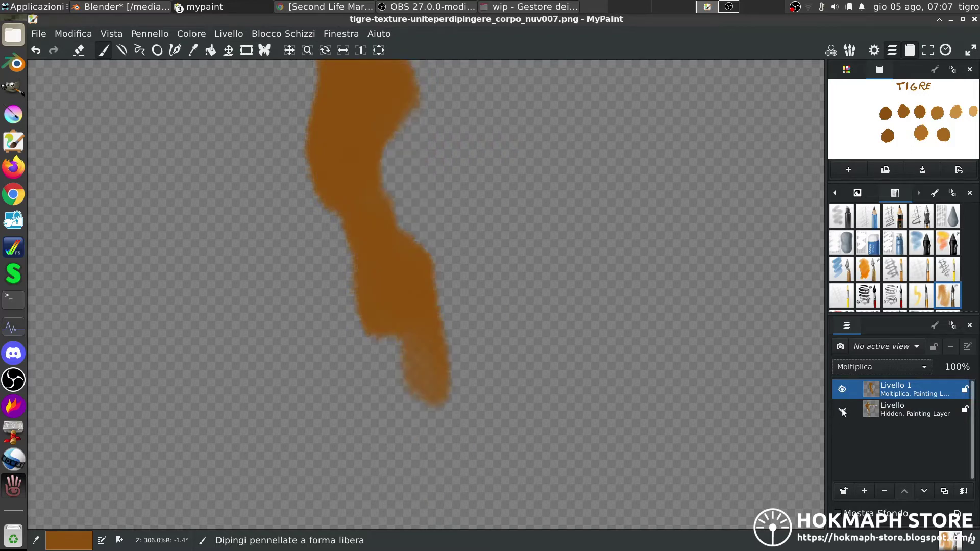
pyautogui.click(842, 409)
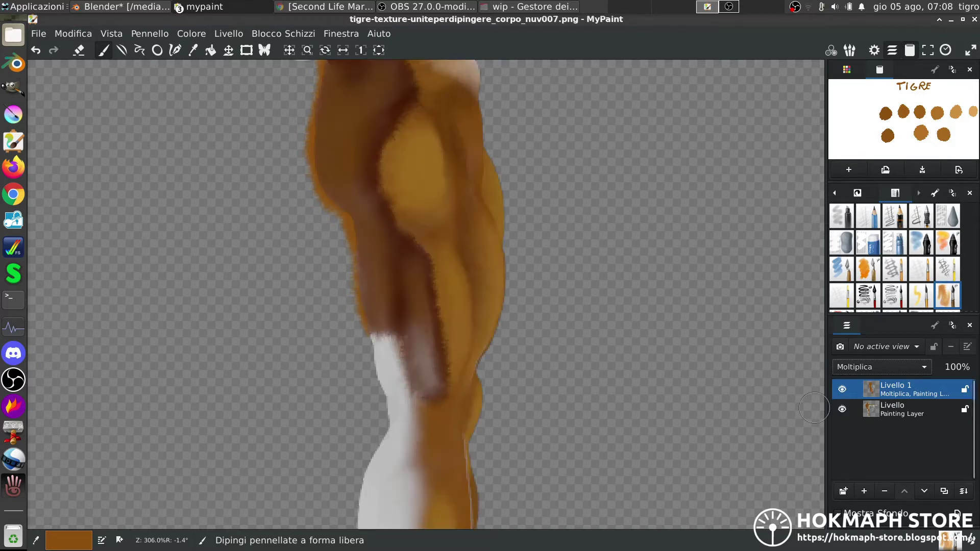
pyautogui.moveTo(381, 328)
pyautogui.mouseDown()
pyautogui.moveTo(392, 324)
pyautogui.moveTo(403, 357)
pyautogui.moveTo(416, 343)
pyautogui.moveTo(432, 378)
pyautogui.moveTo(390, 334)
pyautogui.moveTo(388, 307)
pyautogui.mouseUp()
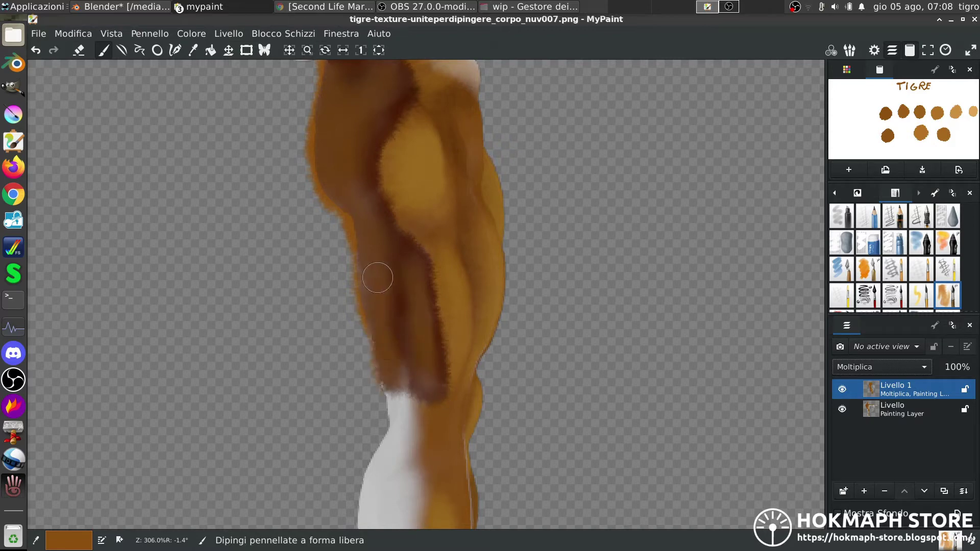
pyautogui.moveTo(391, 375)
pyautogui.mouseDown()
pyautogui.moveTo(404, 391)
pyautogui.moveTo(407, 376)
pyautogui.moveTo(401, 406)
pyautogui.moveTo(412, 422)
pyautogui.mouseUp()
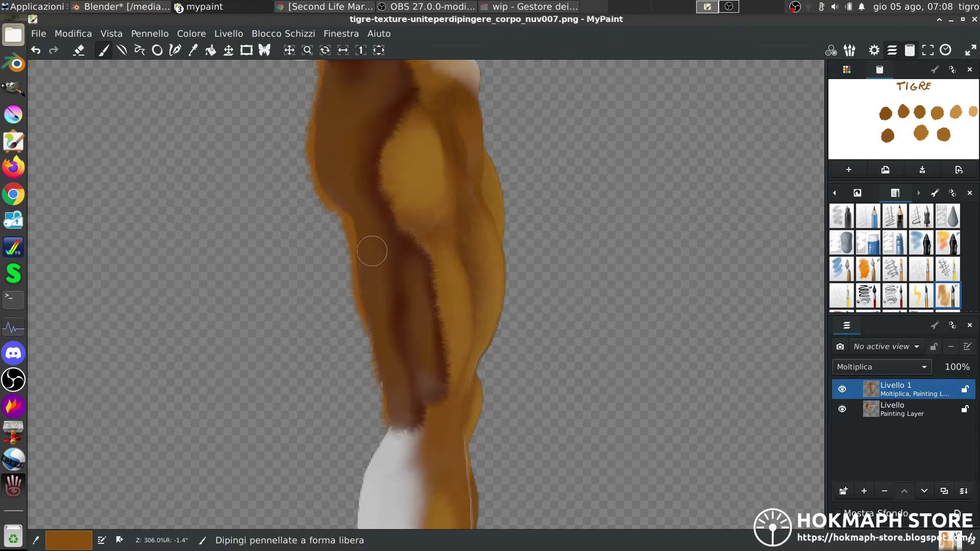
# Even out the brown over the buttock and thigh and extend it past the knee to the top of the calf.
pyautogui.scroll(-5, 387, 261)
pyautogui.moveTo(367, 220)
pyautogui.mouseDown()
pyautogui.moveTo(350, 176)
pyautogui.moveTo(357, 197)
pyautogui.moveTo(374, 203)
pyautogui.mouseUp()
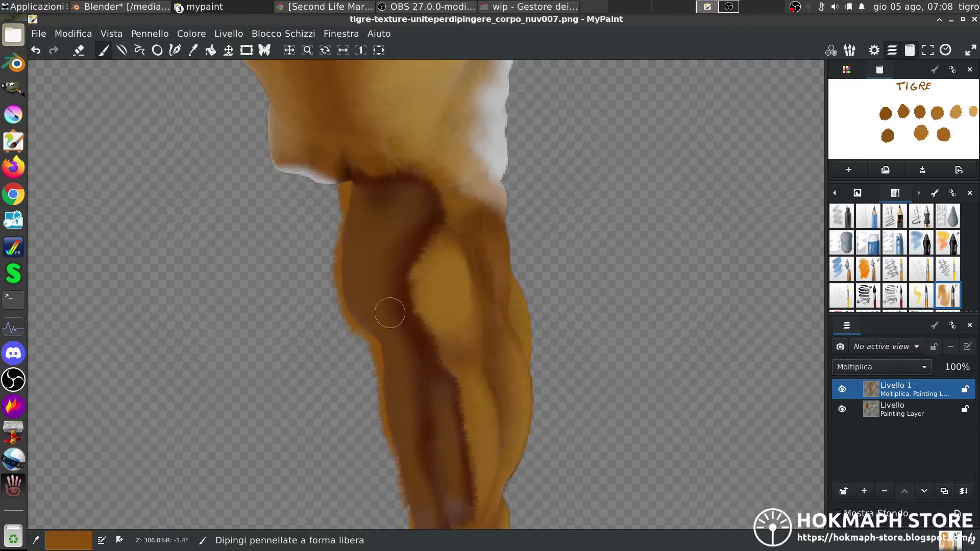
pyautogui.scroll(-2, 382, 306)
pyautogui.moveTo(419, 422)
pyautogui.mouseDown()
pyautogui.moveTo(426, 439)
pyautogui.moveTo(401, 457)
pyautogui.moveTo(417, 447)
pyautogui.mouseUp()
pyautogui.moveTo(416, 447); pyautogui.dragTo(407, 354, button='middle')
pyautogui.moveTo(391, 370)
pyautogui.mouseDown()
pyautogui.moveTo(383, 387)
pyautogui.moveTo(395, 378)
pyautogui.moveTo(378, 380)
pyautogui.moveTo(386, 355)
pyautogui.moveTo(412, 380)
pyautogui.mouseUp()
pyautogui.moveTo(395, 343); pyautogui.dragTo(412, 297)
# Paint highlights on the lower thigh and buttock with a lighter brown from the TIGRE swatches.
pyautogui.keyDown('ctrl'); pyautogui.click(918, 104); pyautogui.keyUp('ctrl')
pyautogui.moveTo(424, 277)
pyautogui.mouseDown()
pyautogui.moveTo(411, 255)
pyautogui.moveTo(426, 261)
pyautogui.mouseUp()
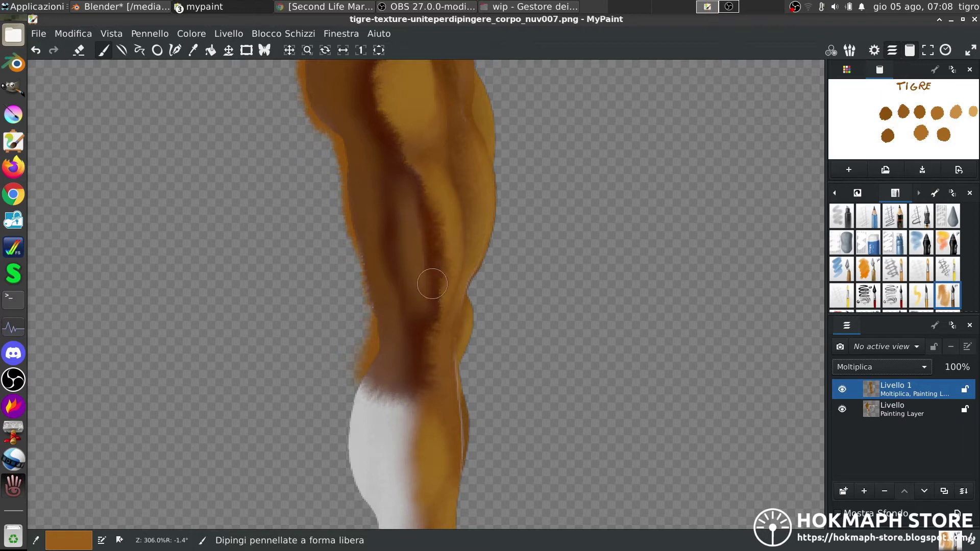
pyautogui.moveTo(416, 251); pyautogui.dragTo(444, 394, button='middle')
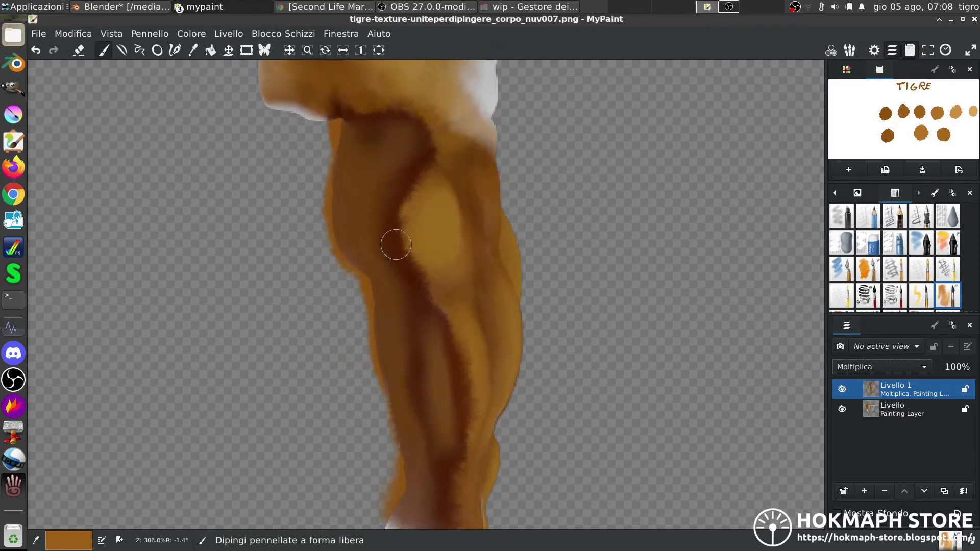
pyautogui.moveTo(406, 254)
pyautogui.mouseDown()
pyautogui.moveTo(407, 223)
pyautogui.moveTo(385, 212)
pyautogui.moveTo(400, 248)
pyautogui.moveTo(390, 182)
pyautogui.moveTo(385, 247)
pyautogui.moveTo(401, 251)
pyautogui.moveTo(376, 198)
pyautogui.moveTo(412, 258)
pyautogui.moveTo(423, 260)
pyautogui.moveTo(379, 204)
pyautogui.moveTo(383, 162)
pyautogui.moveTo(401, 207)
pyautogui.moveTo(400, 276)
pyautogui.moveTo(432, 349)
pyautogui.mouseUp()
pyautogui.moveTo(431, 348); pyautogui.dragTo(422, 251, button='middle')
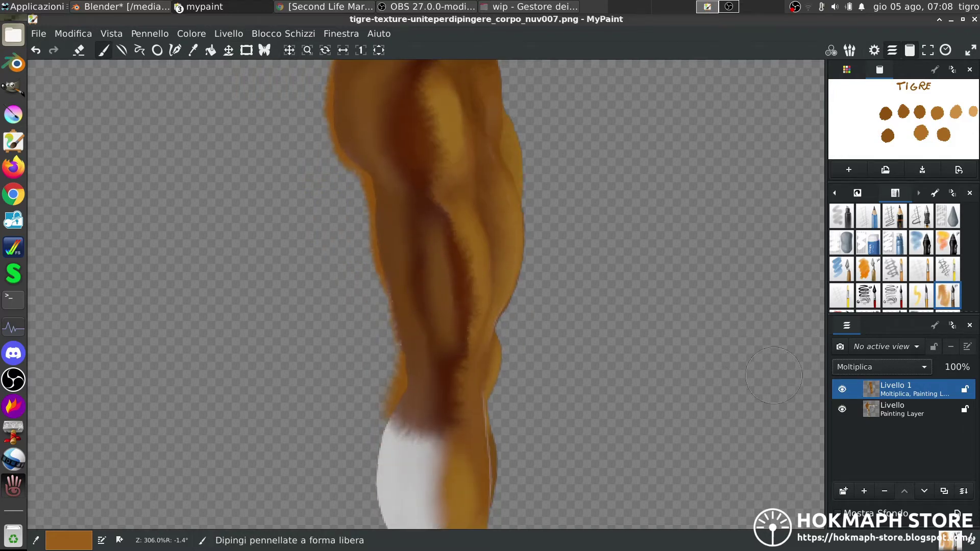
# Hide the base layer Livello and save the image with only the painted layer visible.
pyautogui.moveTo(718, 387)
pyautogui.mouseDown(button='middle')
pyautogui.moveTo(743, 407)
pyautogui.moveTo(748, 466)
pyautogui.mouseUp(button='middle')
pyautogui.click(842, 409)
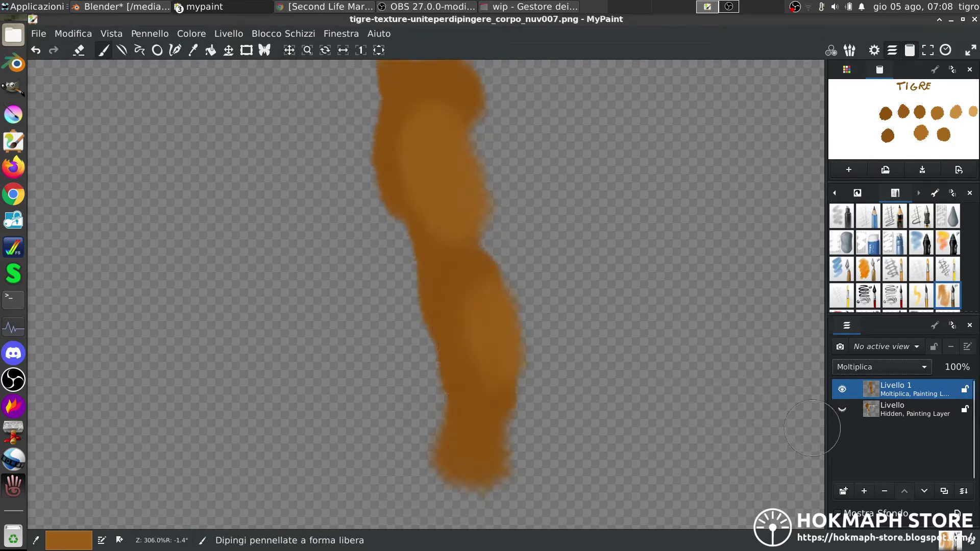
pyautogui.moveTo(554, 264); pyautogui.dragTo(508, 282, button='middle')
pyautogui.press('ctrl')
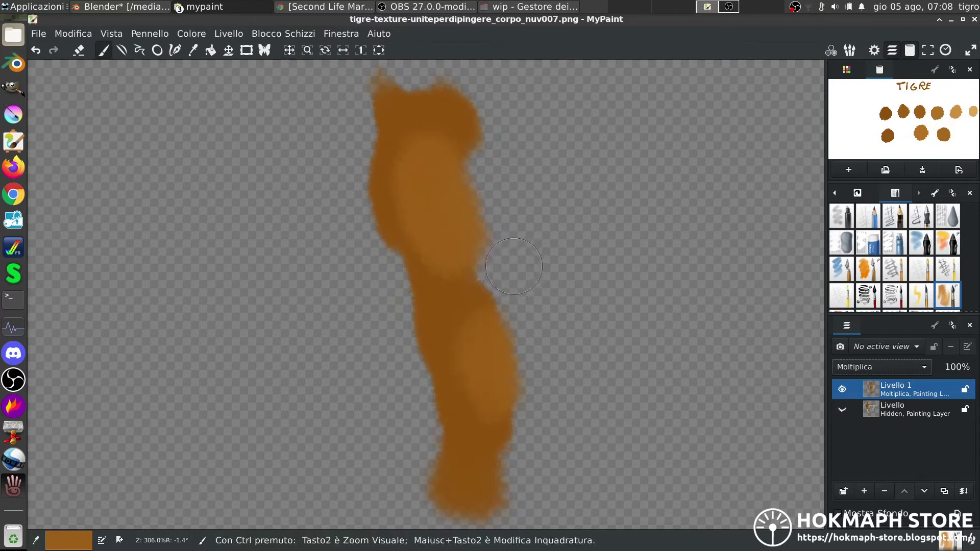
pyautogui.hotkey('ctrl', 's')
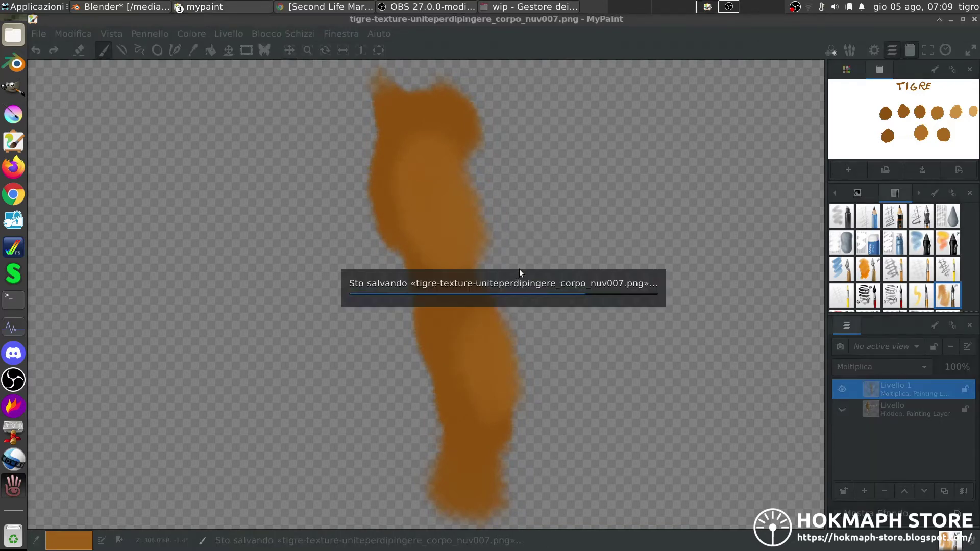
# Return to Blender and apply the externally edited image to the model's texture.
pyautogui.click(951, 19)
pyautogui.moveTo(592, 309)
pyautogui.mouseDown(button='middle')
pyautogui.moveTo(612, 301)
pyautogui.moveTo(592, 312)
pyautogui.moveTo(597, 332)
pyautogui.mouseUp(button='middle')
pyautogui.keyDown('shift'); pyautogui.moveTo(600, 342); pyautogui.dragTo(641, 183, button='middle'); pyautogui.keyUp('shift')
pyautogui.keyDown('shift'); pyautogui.moveTo(639, 287); pyautogui.dragTo(644, 195, button='middle'); pyautogui.keyUp('shift')
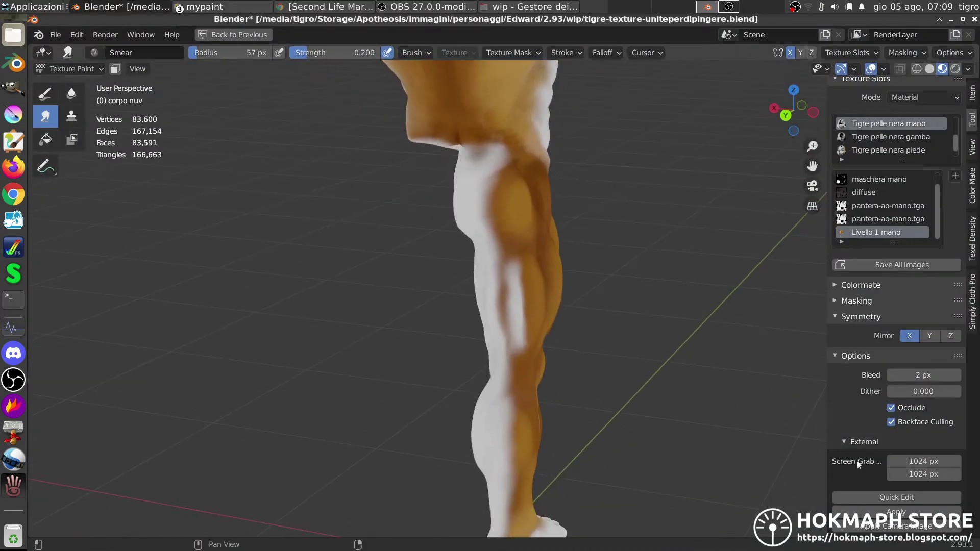
pyautogui.click(901, 519)
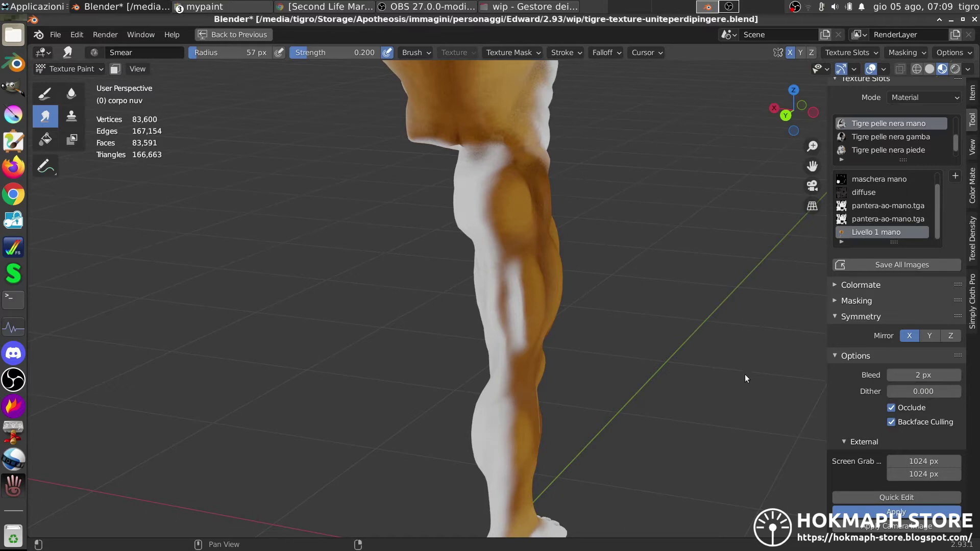
# Examine the Tigre pelle nera mano node tree, following the pantera-ao-mano.tga and Livello 1 mano textures through the Multiply nodes to the Emission shader.
pyautogui.moveTo(379, 220)
pyautogui.mouseDown(button='middle')
pyautogui.moveTo(455, 211)
pyautogui.moveTo(452, 279)
pyautogui.moveTo(421, 258)
pyautogui.moveTo(404, 182)
pyautogui.moveTo(439, 215)
pyautogui.moveTo(512, 240)
pyautogui.moveTo(477, 242)
pyautogui.moveTo(428, 341)
pyautogui.mouseUp(button='middle')
pyautogui.hotkey('ctrl', 'space')
pyautogui.hotkey('ctrl', 'space')
pyautogui.moveTo(206, 377); pyautogui.dragTo(410, 384, button='middle')
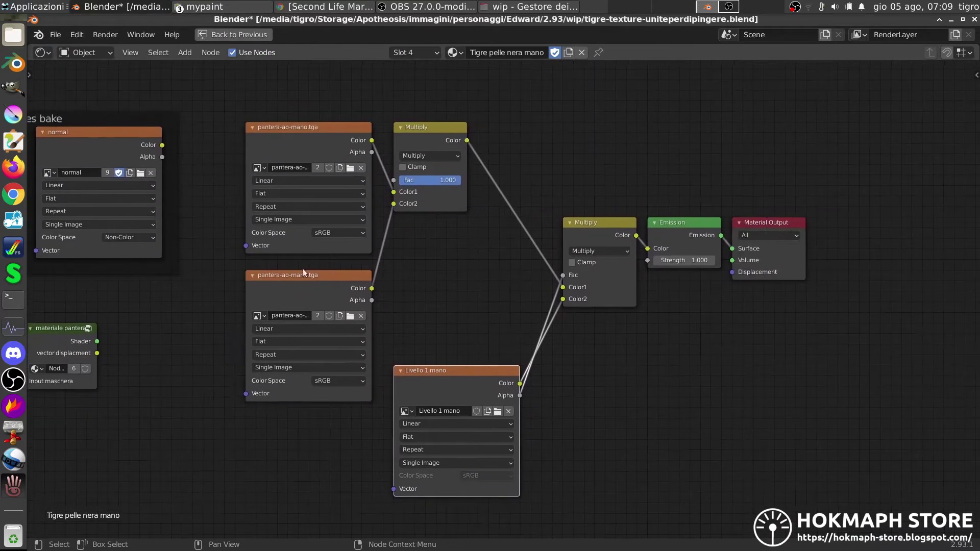
pyautogui.scroll(3, 356, 294)
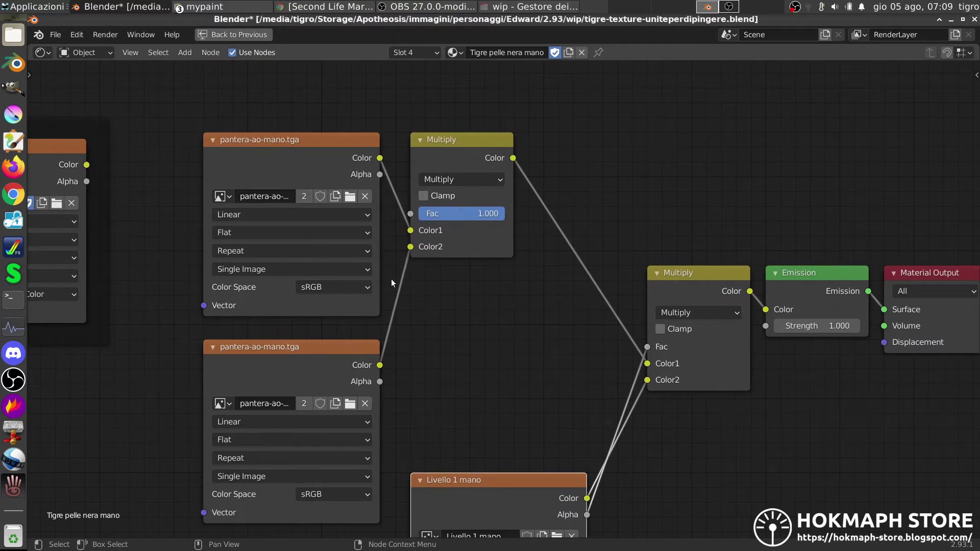
pyautogui.moveTo(302, 286); pyautogui.dragTo(308, 228, button='middle')
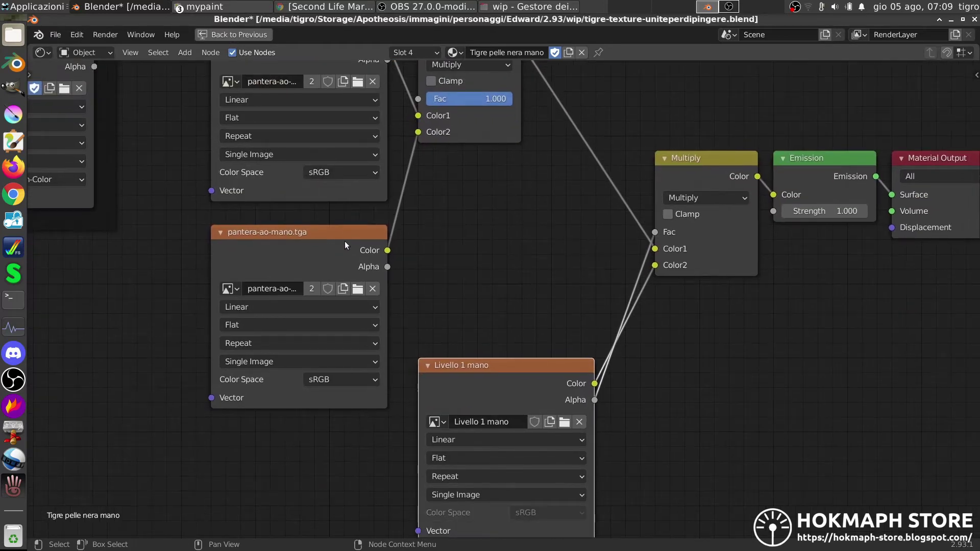
pyautogui.moveTo(348, 253); pyautogui.dragTo(318, 303, button='middle')
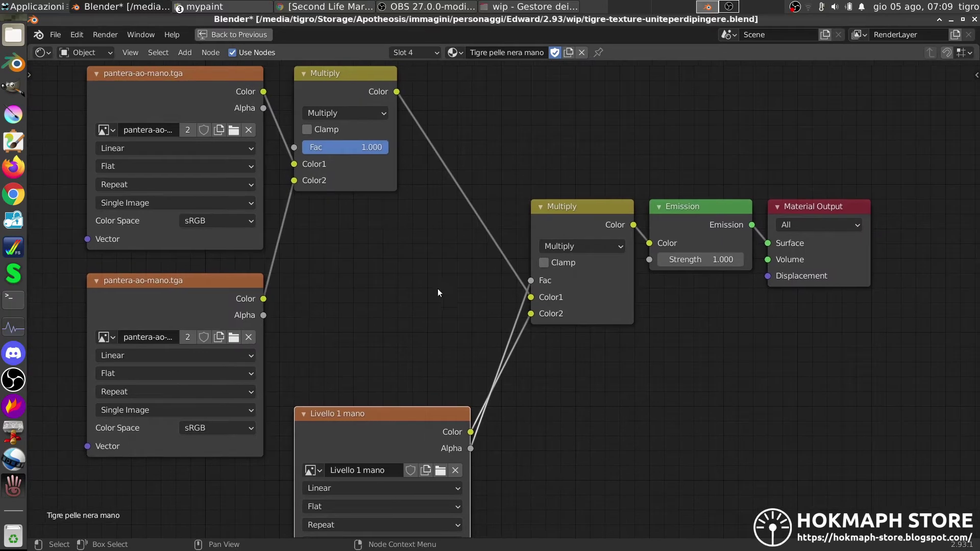
pyautogui.moveTo(438, 293); pyautogui.dragTo(404, 235, button='middle')
pyautogui.moveTo(408, 271)
pyautogui.mouseDown(button='middle')
pyautogui.moveTo(409, 305)
pyautogui.moveTo(416, 266)
pyautogui.mouseUp(button='middle')
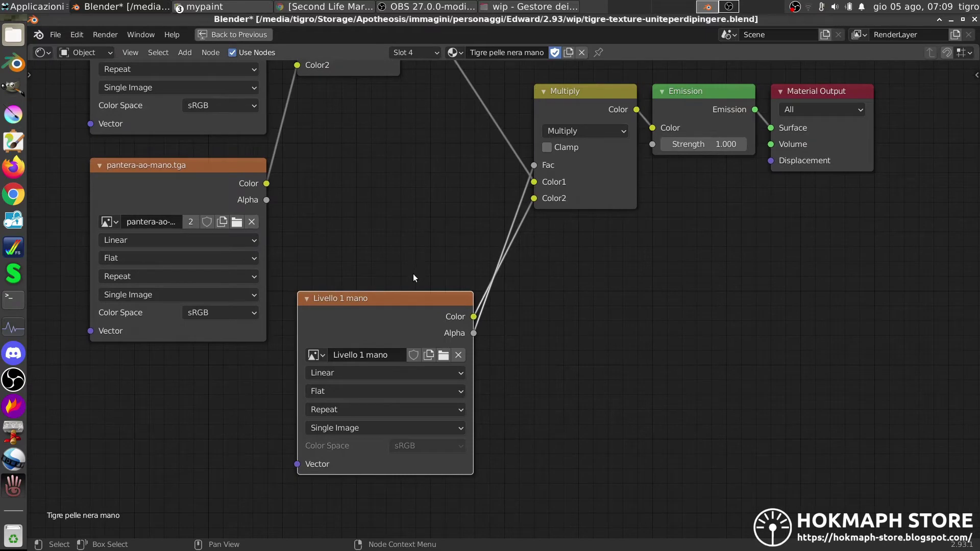
pyautogui.moveTo(405, 300)
pyautogui.mouseDown(button='middle')
pyautogui.moveTo(436, 244)
pyautogui.moveTo(416, 301)
pyautogui.mouseUp(button='middle')
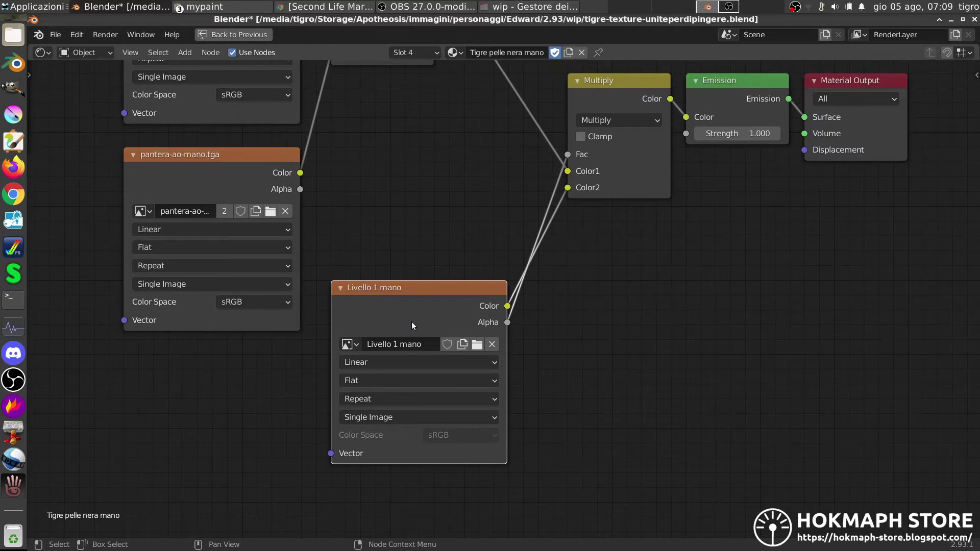
pyautogui.moveTo(432, 276); pyautogui.dragTo(408, 348, button='middle')
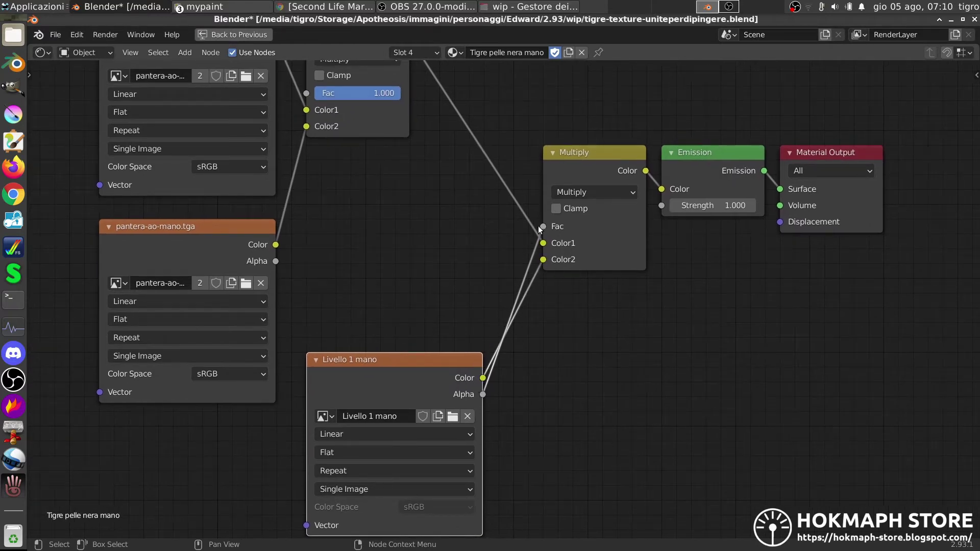
pyautogui.moveTo(539, 227); pyautogui.dragTo(512, 283, button='middle')
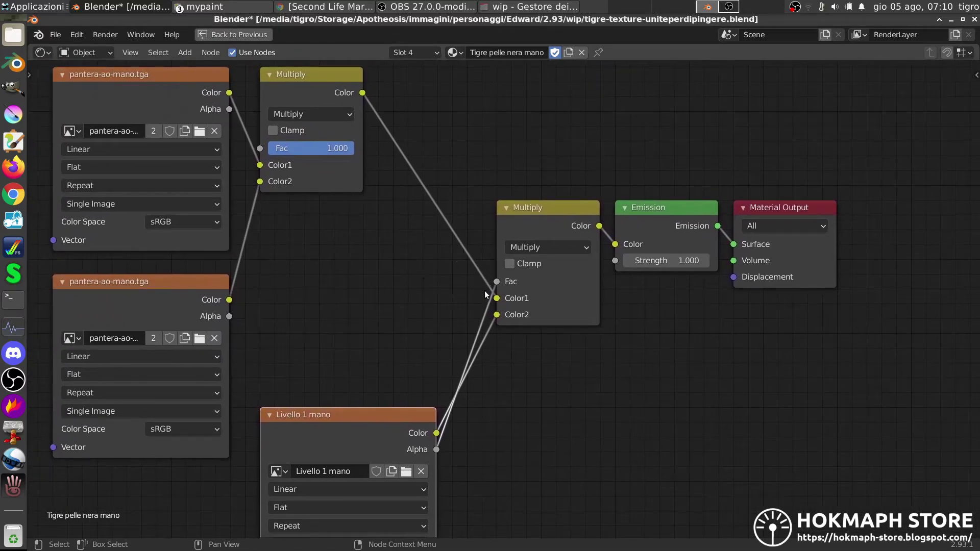
pyautogui.moveTo(409, 387); pyautogui.dragTo(413, 296, button='middle')
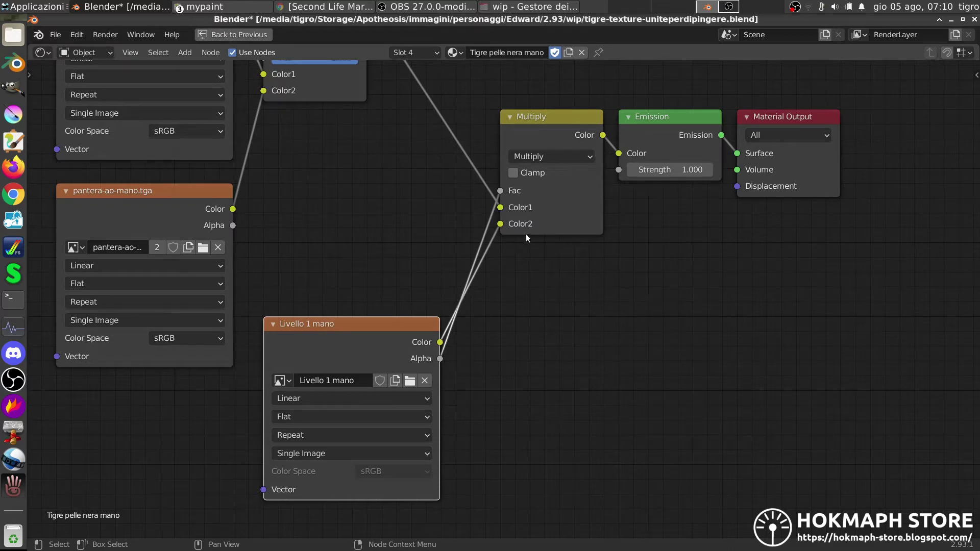
pyautogui.moveTo(544, 226); pyautogui.dragTo(512, 323, button='middle')
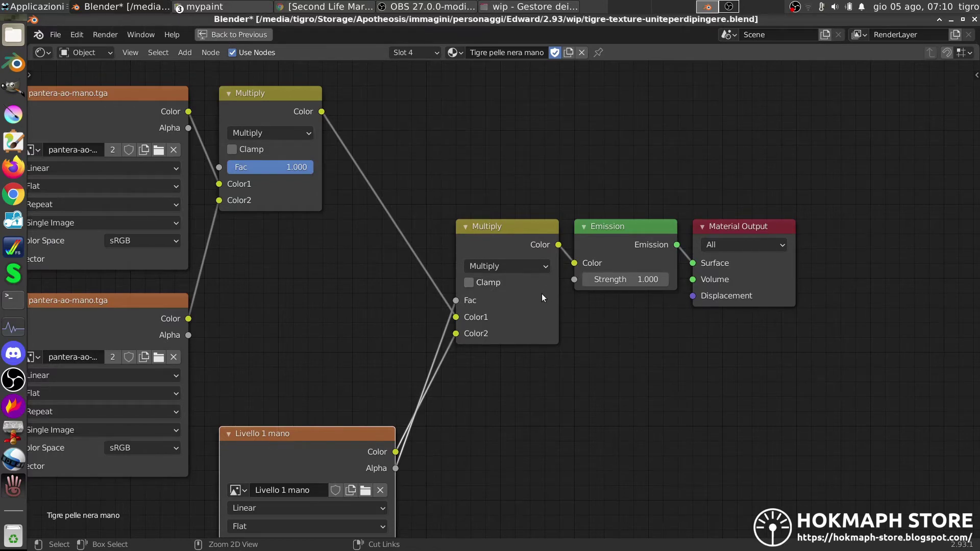
pyautogui.hotkey('ctrl', 'space')
# Inspect the mesh seams around the hip, back, arm and head in Edit Mode and return to Texture Paint mode.
pyautogui.moveTo(543, 294)
pyautogui.mouseDown(button='middle')
pyautogui.moveTo(462, 286)
pyautogui.moveTo(457, 317)
pyautogui.moveTo(516, 314)
pyautogui.moveTo(460, 316)
pyautogui.moveTo(511, 255)
pyautogui.moveTo(461, 328)
pyautogui.moveTo(519, 325)
pyautogui.moveTo(471, 298)
pyautogui.moveTo(470, 356)
pyautogui.moveTo(468, 322)
pyautogui.moveTo(443, 271)
pyautogui.moveTo(450, 298)
pyautogui.moveTo(529, 298)
pyautogui.mouseUp(button='middle')
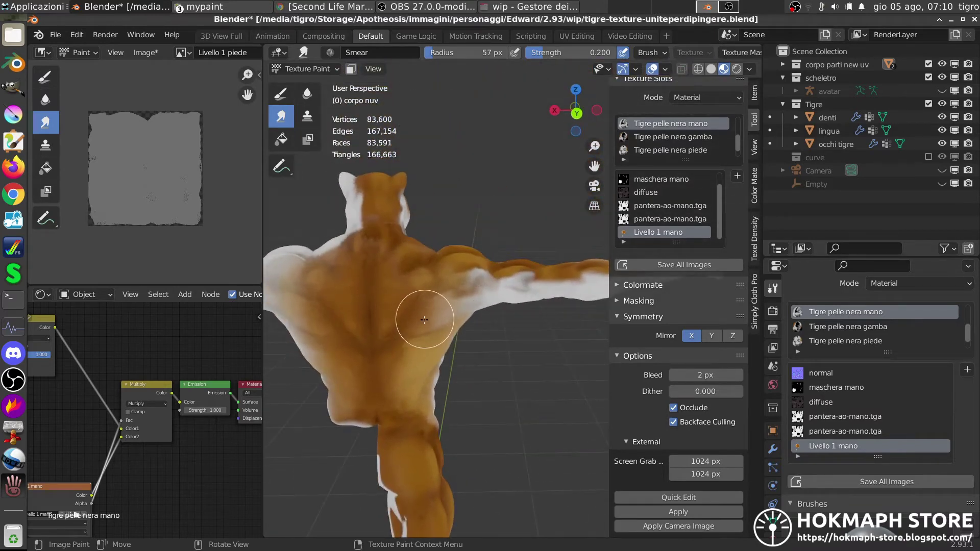
pyautogui.keyDown('shift'); pyautogui.moveTo(394, 355); pyautogui.dragTo(441, 277, button='middle'); pyautogui.keyUp('shift')
pyautogui.moveTo(170, 440); pyautogui.dragTo(206, 388, button='middle')
pyautogui.moveTo(443, 279); pyautogui.dragTo(414, 285, button='middle')
pyautogui.keyDown('shift'); pyautogui.moveTo(405, 324); pyautogui.dragTo(470, 230, button='middle'); pyautogui.keyUp('shift')
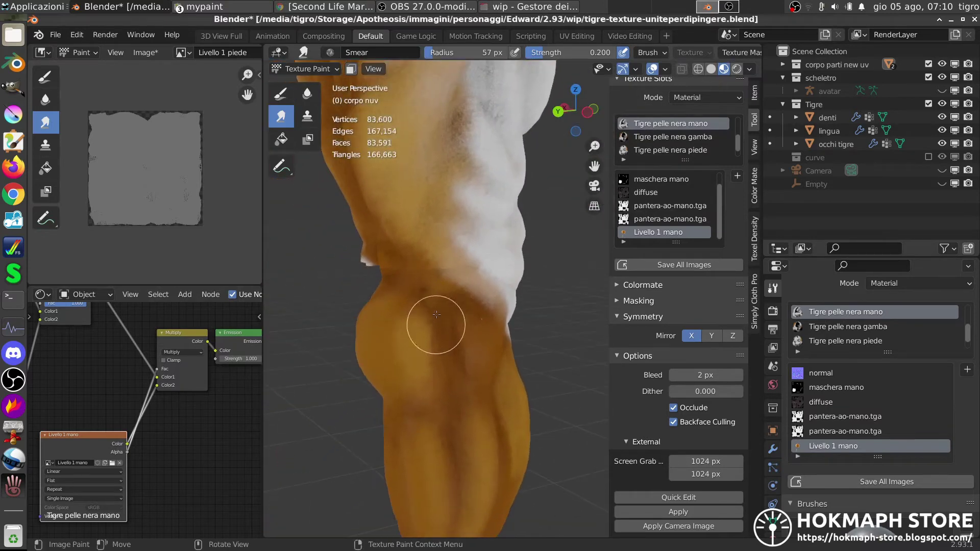
pyautogui.hotkey('ctrl', 'Tab')
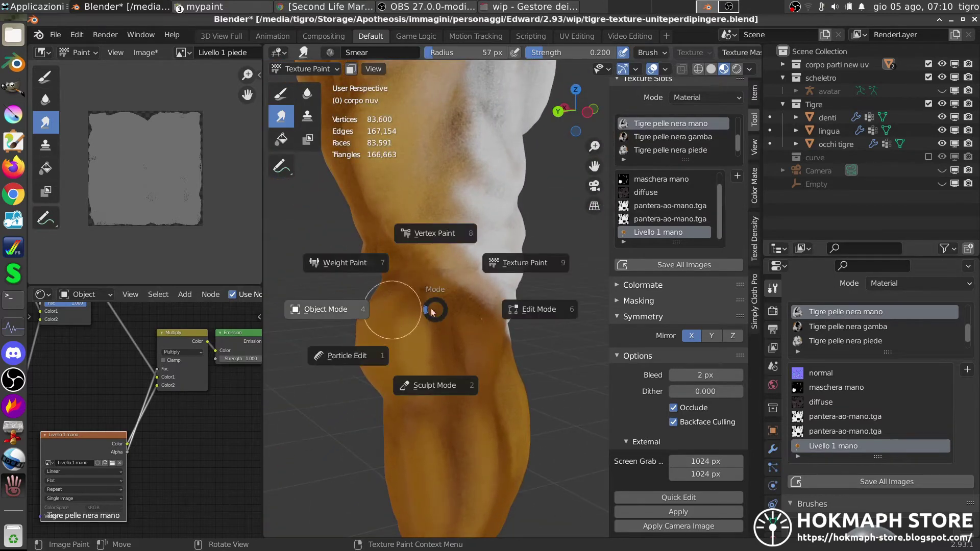
pyautogui.click(438, 254)
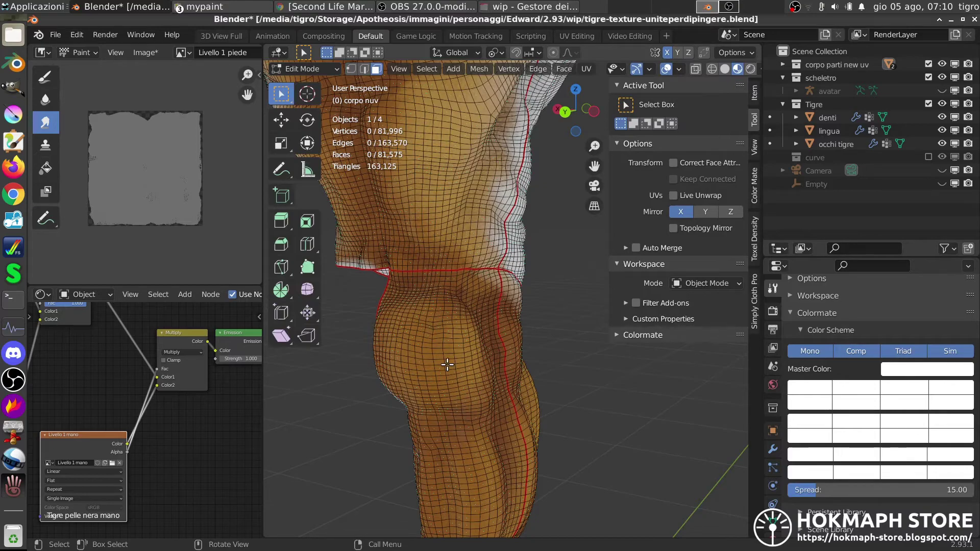
pyautogui.moveTo(434, 169); pyautogui.dragTo(473, 365, button='middle')
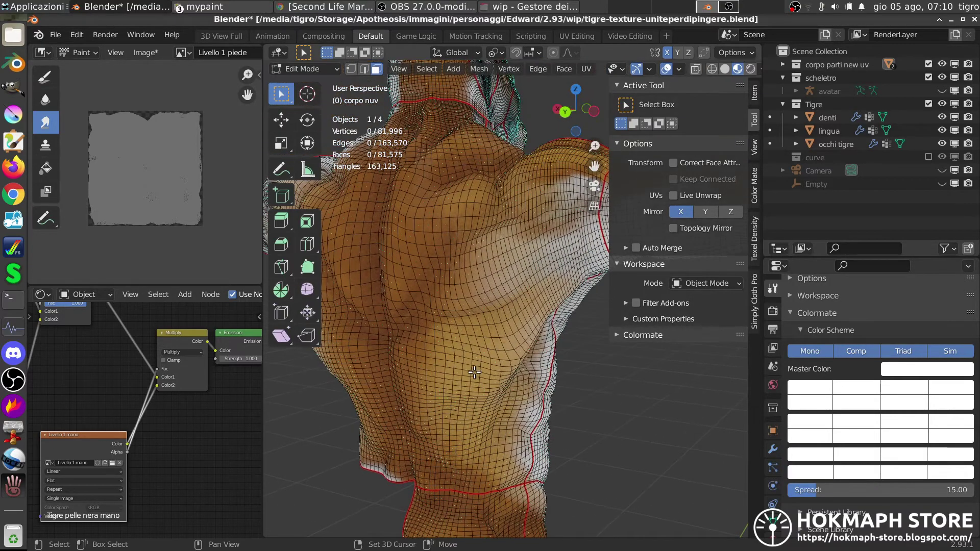
pyautogui.moveTo(466, 249); pyautogui.dragTo(444, 249, button='middle')
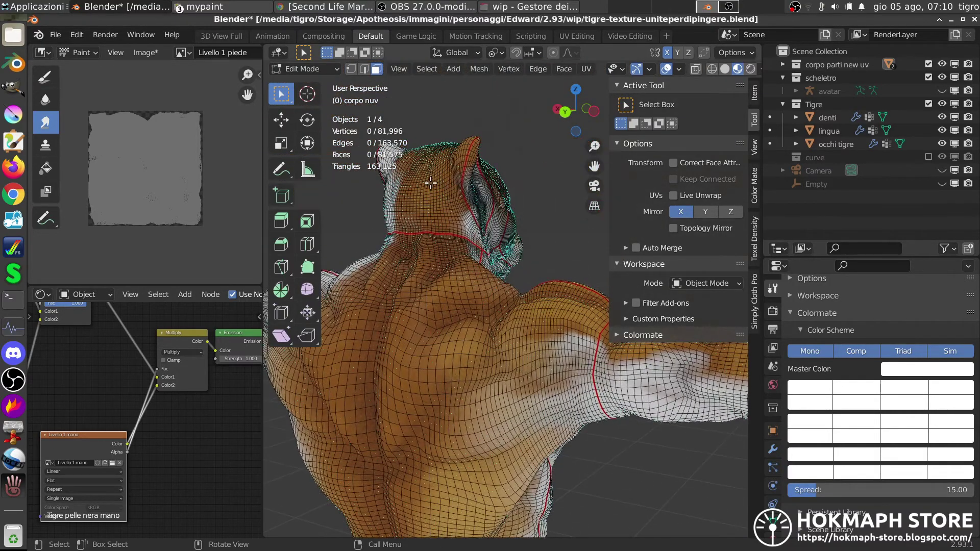
pyautogui.moveTo(455, 186); pyautogui.dragTo(460, 227, button='middle')
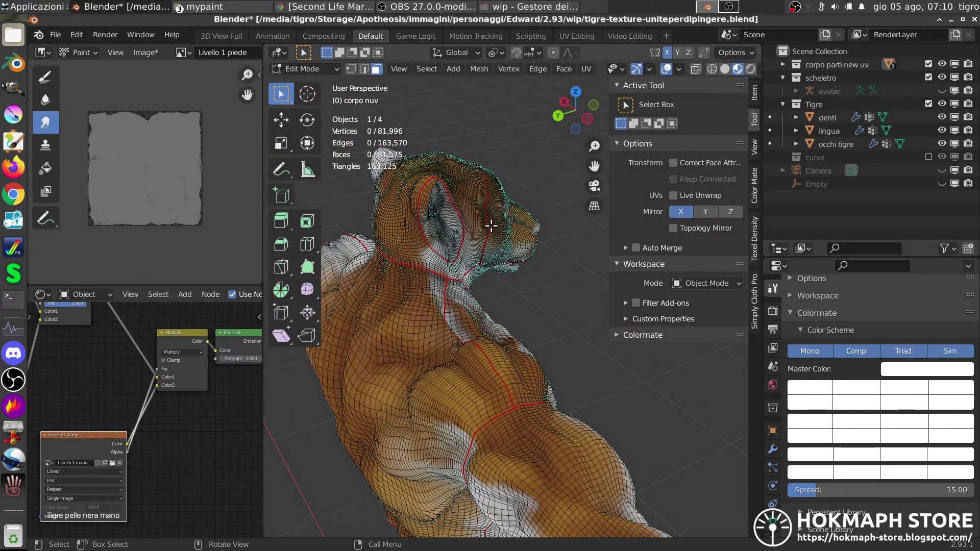
pyautogui.moveTo(495, 295); pyautogui.dragTo(462, 252, button='middle')
pyautogui.hotkey('ctrl', 'Tab')
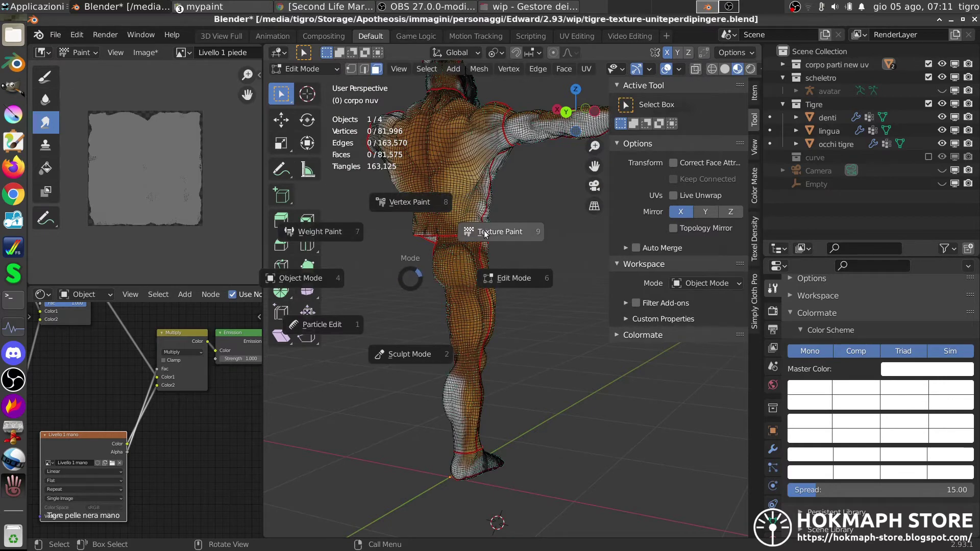
pyautogui.click(460, 302)
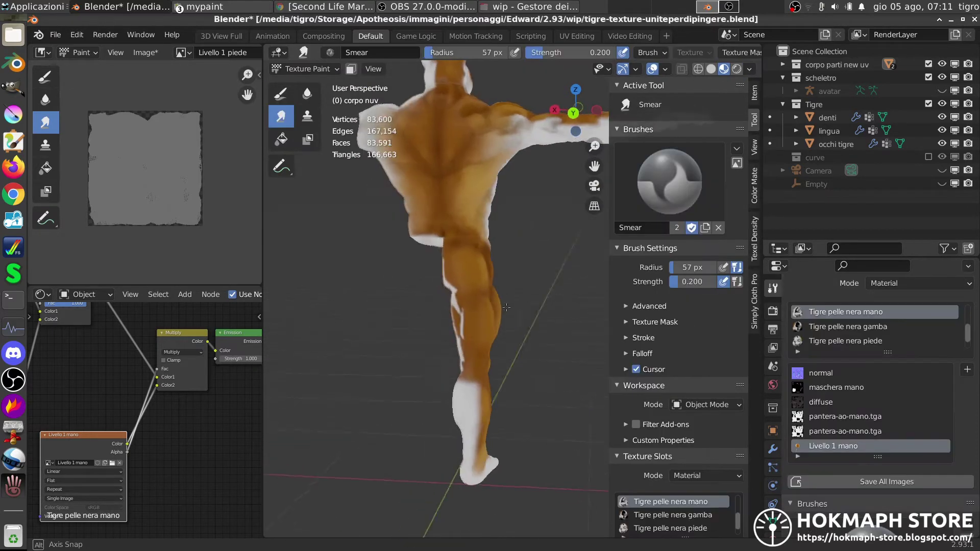
# Smear the jagged borders between brown and white on the inner thigh, including the outline of the narrow white strip.
pyautogui.moveTo(512, 338)
pyautogui.mouseDown(button='middle')
pyautogui.moveTo(536, 327)
pyautogui.moveTo(530, 310)
pyautogui.moveTo(518, 362)
pyautogui.mouseUp(button='middle')
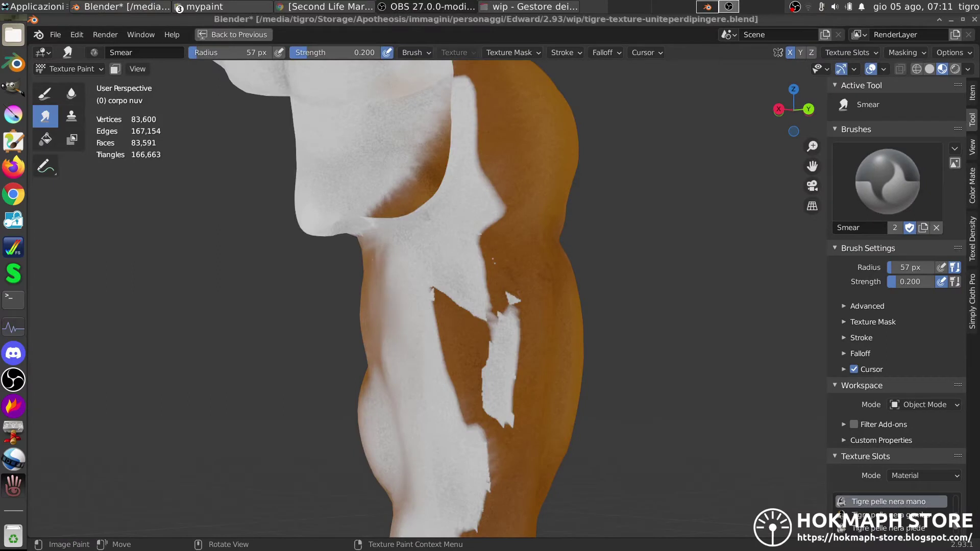
pyautogui.moveTo(429, 346)
pyautogui.mouseDown(button='middle')
pyautogui.moveTo(412, 331)
pyautogui.moveTo(428, 309)
pyautogui.mouseUp(button='middle')
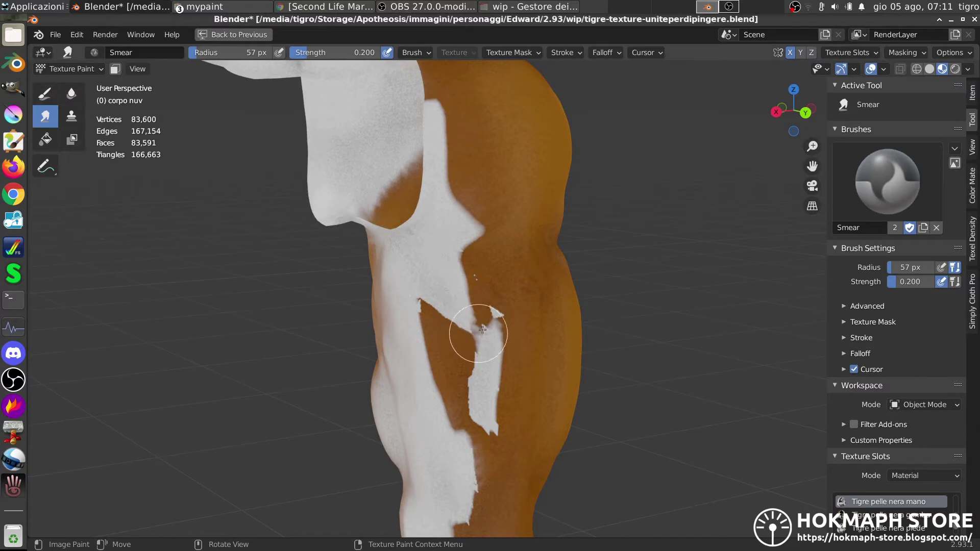
pyautogui.moveTo(442, 344)
pyautogui.mouseDown(button='middle')
pyautogui.moveTo(466, 357)
pyautogui.moveTo(493, 301)
pyautogui.moveTo(485, 301)
pyautogui.mouseUp(button='middle')
pyautogui.moveTo(483, 247); pyautogui.dragTo(469, 251, button='middle')
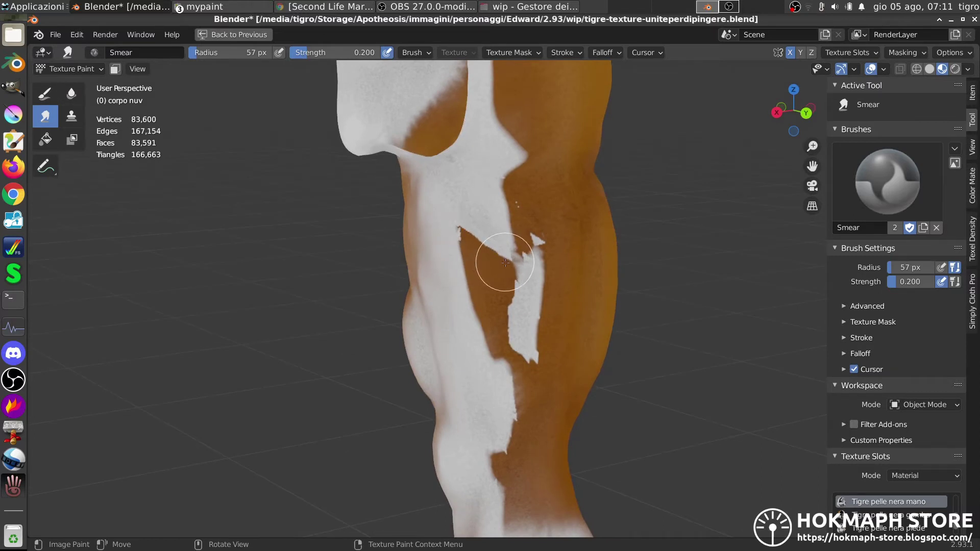
pyautogui.moveTo(478, 291); pyautogui.dragTo(574, 253, button='middle')
pyautogui.moveTo(569, 329); pyautogui.dragTo(554, 289, button='middle')
pyautogui.moveTo(556, 248); pyautogui.dragTo(512, 259, button='middle')
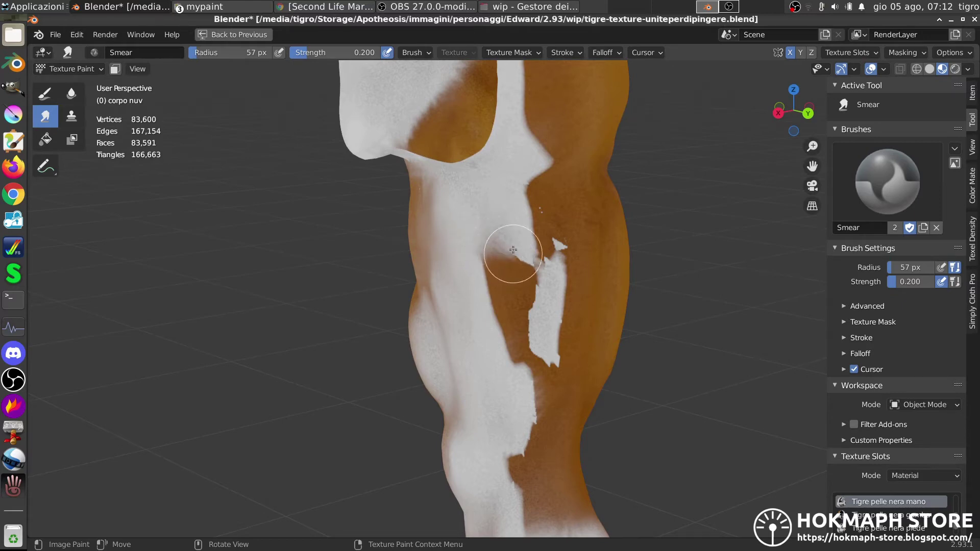
pyautogui.moveTo(546, 260)
pyautogui.mouseDown()
pyautogui.moveTo(557, 240)
pyautogui.moveTo(562, 256)
pyautogui.moveTo(550, 248)
pyautogui.mouseUp()
pyautogui.moveTo(497, 216); pyautogui.dragTo(490, 261, button='middle')
pyautogui.moveTo(477, 207)
pyautogui.mouseDown()
pyautogui.moveTo(471, 150)
pyautogui.moveTo(471, 232)
pyautogui.mouseUp()
pyautogui.moveTo(485, 292)
pyautogui.mouseDown()
pyautogui.moveTo(470, 325)
pyautogui.moveTo(498, 373)
pyautogui.moveTo(496, 394)
pyautogui.moveTo(483, 357)
pyautogui.moveTo(496, 353)
pyautogui.moveTo(507, 301)
pyautogui.mouseUp()
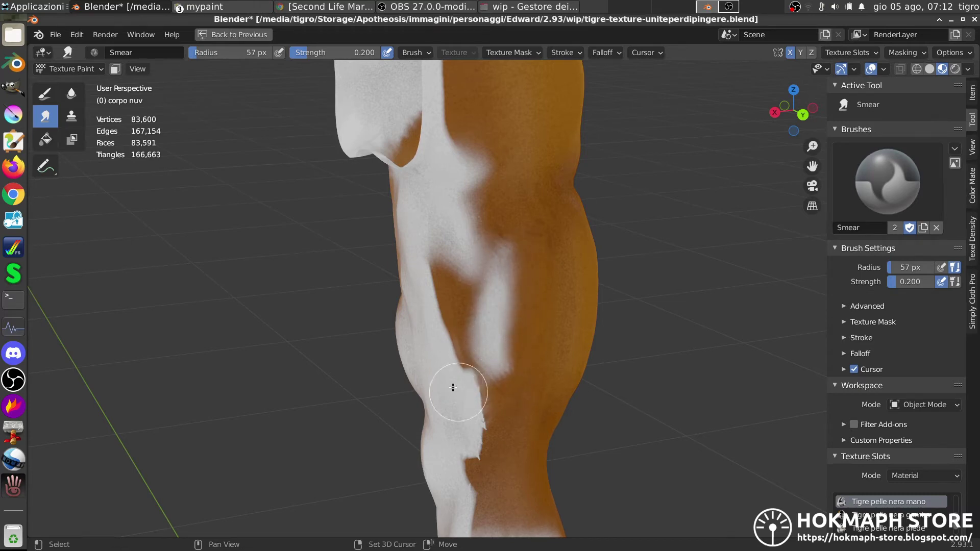
# Smear the hard paint edges from the inner thigh down past the knee to the top of the calf.
pyautogui.keyDown('shift'); pyautogui.moveTo(452, 388); pyautogui.dragTo(437, 237, button='middle'); pyautogui.keyUp('shift')
pyautogui.moveTo(446, 195); pyautogui.dragTo(438, 158)
pyautogui.moveTo(438, 157); pyautogui.dragTo(514, 203, button='middle')
pyautogui.moveTo(514, 204)
pyautogui.mouseDown()
pyautogui.moveTo(516, 167)
pyautogui.moveTo(497, 153)
pyautogui.moveTo(494, 136)
pyautogui.mouseUp()
pyautogui.moveTo(501, 252)
pyautogui.keyDown('shift'); pyautogui.mouseDown(button='middle')
pyautogui.moveTo(508, 170)
pyautogui.moveTo(517, 173)
pyautogui.mouseUp(button='middle'); pyautogui.keyUp('shift')
pyautogui.moveTo(516, 173)
pyautogui.mouseDown()
pyautogui.moveTo(530, 203)
pyautogui.moveTo(526, 241)
pyautogui.moveTo(509, 248)
pyautogui.moveTo(511, 230)
pyautogui.moveTo(525, 307)
pyautogui.moveTo(516, 292)
pyautogui.moveTo(538, 311)
pyautogui.mouseUp()
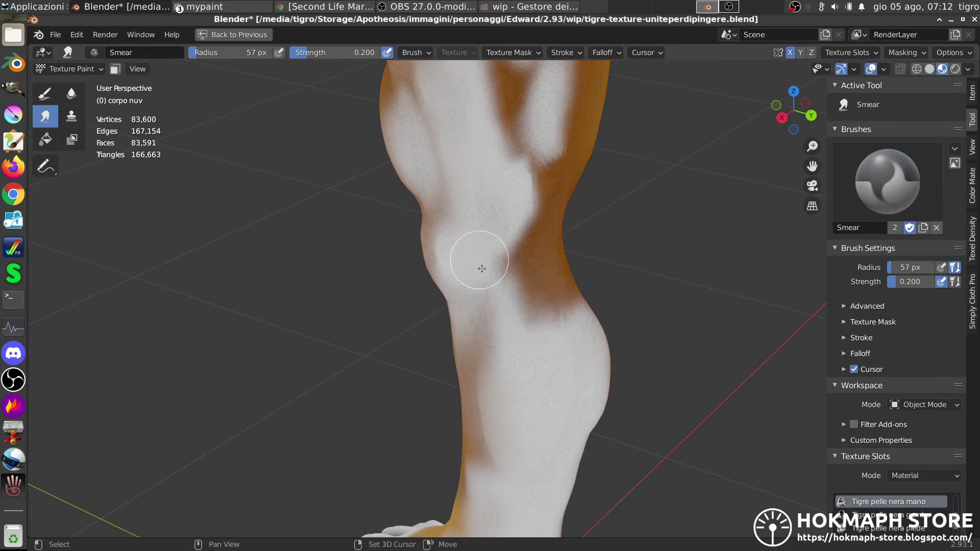
# Soften the brown wedge beside the white strip and the border above the inner knee with the Smear brush.
pyautogui.keyDown('shift'); pyautogui.moveTo(484, 274); pyautogui.dragTo(469, 385, button='middle'); pyautogui.keyUp('shift')
pyautogui.moveTo(516, 309); pyautogui.dragTo(559, 212)
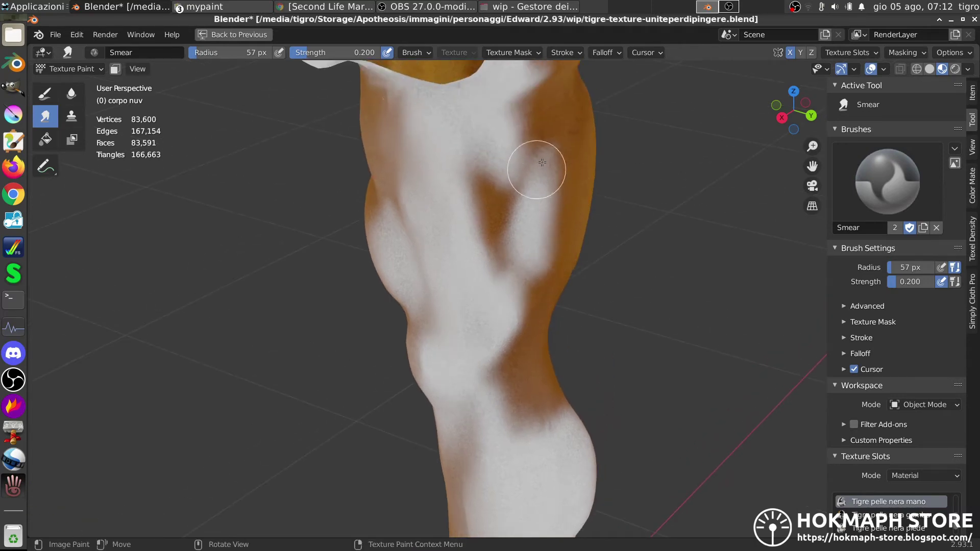
pyautogui.moveTo(485, 255)
pyautogui.mouseDown(button='middle')
pyautogui.moveTo(483, 233)
pyautogui.moveTo(453, 306)
pyautogui.mouseUp(button='middle')
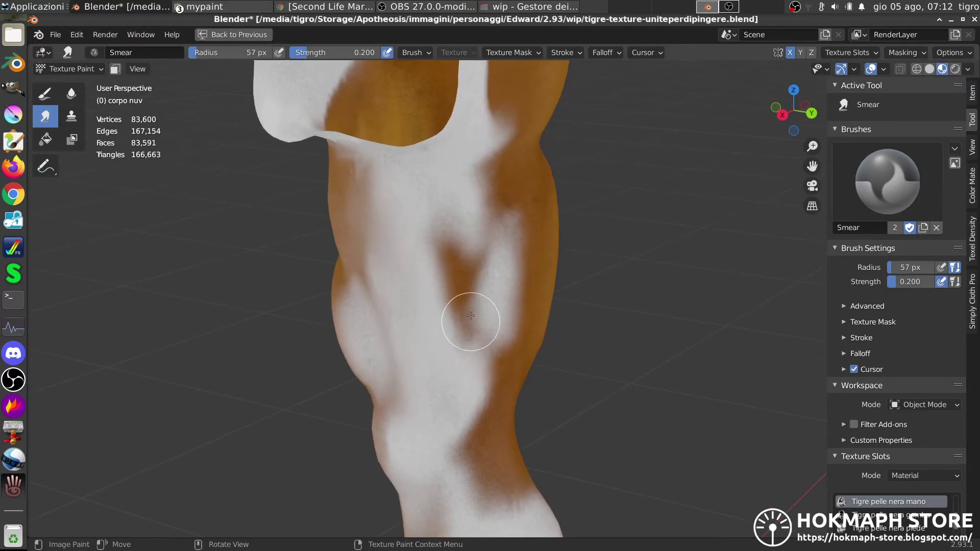
pyautogui.moveTo(471, 302)
pyautogui.keyDown('shift'); pyautogui.mouseDown(button='middle')
pyautogui.moveTo(434, 423)
pyautogui.moveTo(365, 407)
pyautogui.mouseUp(button='middle'); pyautogui.keyUp('shift')
pyautogui.keyDown('shift'); pyautogui.moveTo(369, 352); pyautogui.dragTo(469, 408, button='middle'); pyautogui.keyUp('shift')
pyautogui.moveTo(442, 353)
pyautogui.keyDown('ctrl'); pyautogui.mouseDown(button='middle')
pyautogui.moveTo(437, 296)
pyautogui.moveTo(454, 255)
pyautogui.mouseUp(button='middle'); pyautogui.keyUp('ctrl')
# Blend the brown into the white along the groin and the inner edge of the buttock with the Smear brush.
pyautogui.moveTo(414, 245)
pyautogui.mouseDown()
pyautogui.moveTo(407, 219)
pyautogui.moveTo(389, 238)
pyautogui.moveTo(405, 219)
pyautogui.moveTo(426, 237)
pyautogui.moveTo(422, 281)
pyautogui.mouseUp()
pyautogui.moveTo(422, 280)
pyautogui.mouseDown(button='middle')
pyautogui.moveTo(516, 283)
pyautogui.moveTo(500, 276)
pyautogui.mouseUp(button='middle')
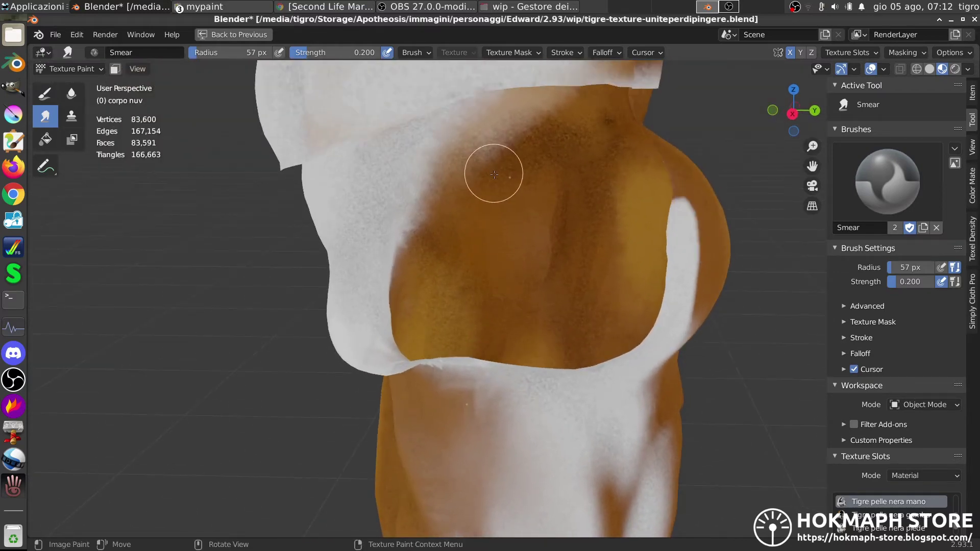
pyautogui.moveTo(510, 175); pyautogui.dragTo(380, 258, button='middle')
pyautogui.moveTo(380, 258)
pyautogui.mouseDown()
pyautogui.moveTo(361, 252)
pyautogui.moveTo(368, 229)
pyautogui.moveTo(357, 219)
pyautogui.moveTo(343, 228)
pyautogui.moveTo(351, 273)
pyautogui.moveTo(373, 291)
pyautogui.moveTo(386, 348)
pyautogui.moveTo(417, 380)
pyautogui.mouseUp()
pyautogui.moveTo(371, 317)
pyautogui.mouseDown()
pyautogui.moveTo(411, 385)
pyautogui.moveTo(391, 397)
pyautogui.mouseUp()
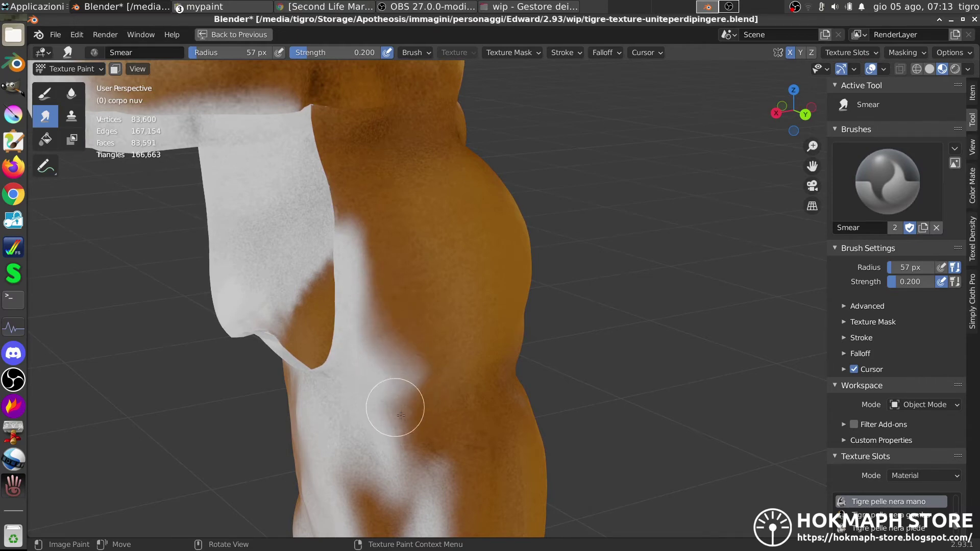
pyautogui.moveTo(426, 358); pyautogui.dragTo(383, 390, button='middle')
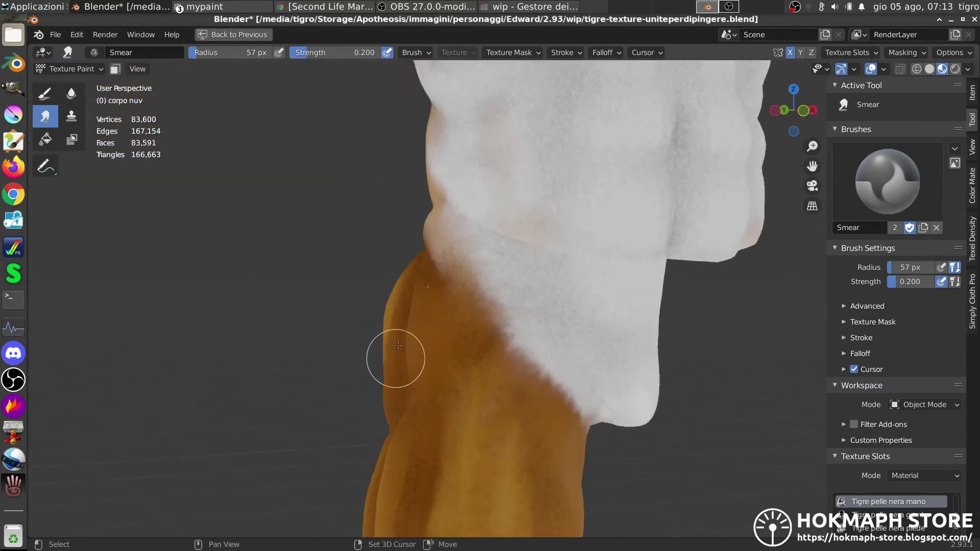
# Smear the brown into the white over the front of the thigh, up to its top edge below the groin.
pyautogui.moveTo(399, 317)
pyautogui.mouseDown(button='middle')
pyautogui.moveTo(375, 214)
pyautogui.moveTo(396, 273)
pyautogui.mouseUp(button='middle')
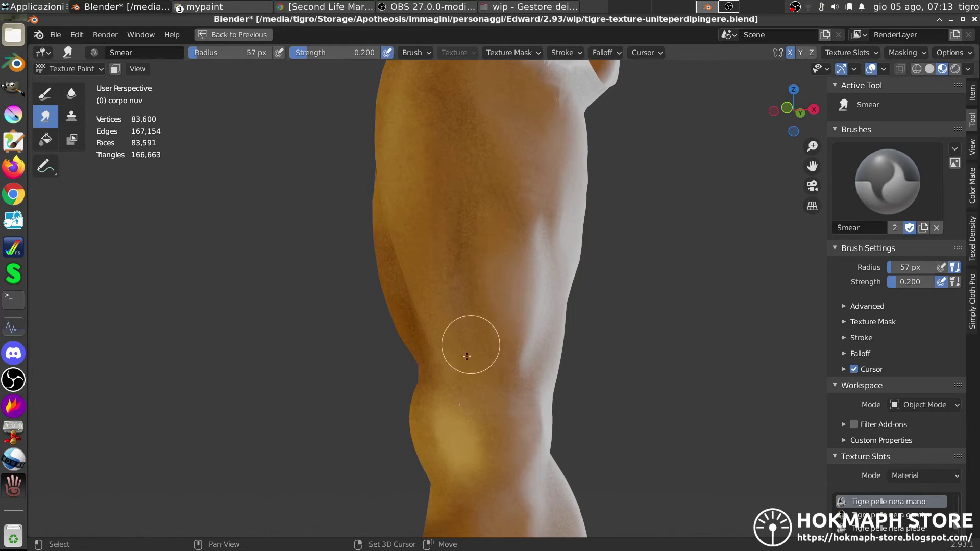
pyautogui.moveTo(476, 337)
pyautogui.mouseDown(button='middle')
pyautogui.moveTo(457, 313)
pyautogui.moveTo(452, 335)
pyautogui.moveTo(433, 303)
pyautogui.moveTo(450, 406)
pyautogui.moveTo(427, 329)
pyautogui.moveTo(448, 399)
pyautogui.mouseUp(button='middle')
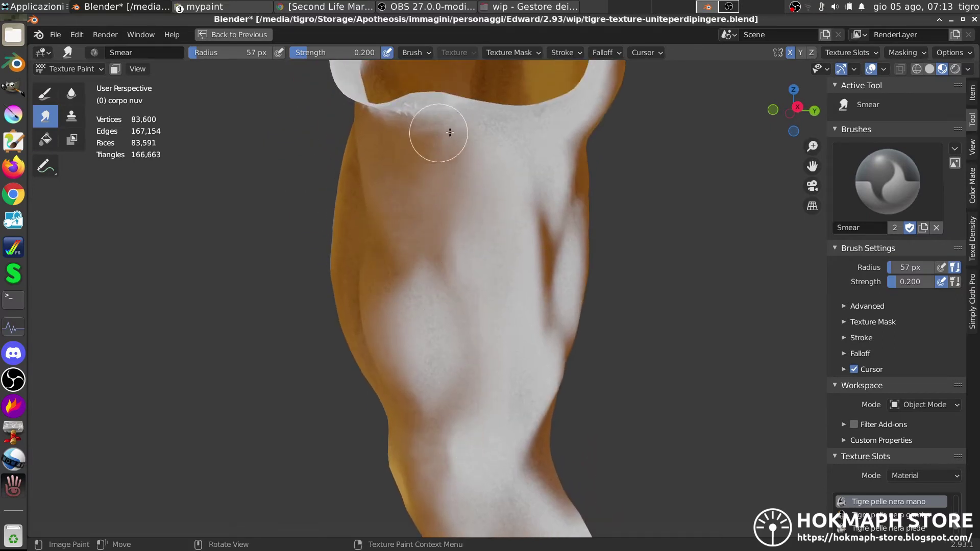
pyautogui.moveTo(433, 142)
pyautogui.mouseDown(button='middle')
pyautogui.moveTo(485, 170)
pyautogui.moveTo(510, 324)
pyautogui.moveTo(410, 274)
pyautogui.mouseUp(button='middle')
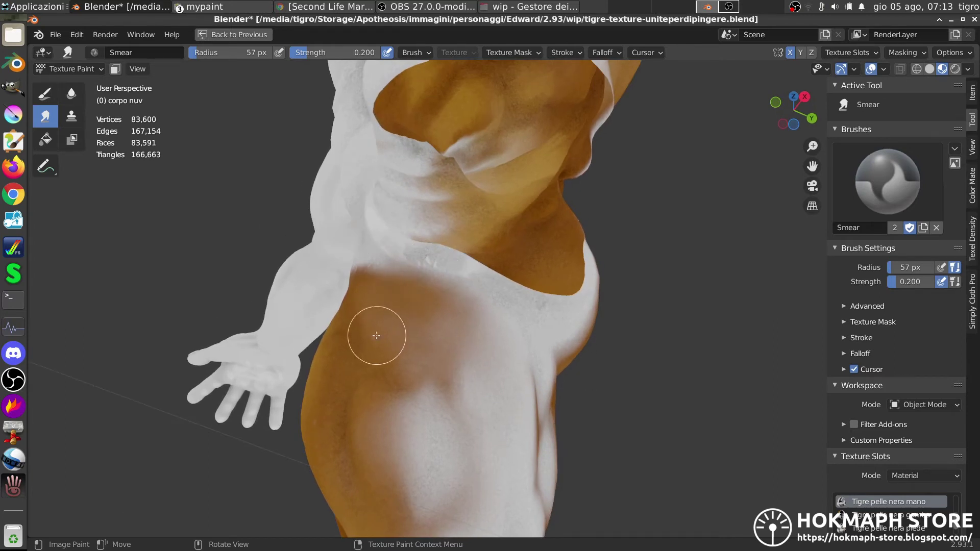
# Frame the inner side of the whole leg in the right orthographic view.
pyautogui.moveTo(387, 324)
pyautogui.mouseDown(button='middle')
pyautogui.moveTo(330, 322)
pyautogui.moveTo(403, 337)
pyautogui.moveTo(490, 382)
pyautogui.moveTo(462, 243)
pyautogui.moveTo(525, 368)
pyautogui.moveTo(443, 394)
pyautogui.moveTo(514, 390)
pyautogui.moveTo(547, 376)
pyautogui.moveTo(470, 235)
pyautogui.moveTo(539, 270)
pyautogui.moveTo(466, 446)
pyautogui.moveTo(455, 230)
pyautogui.moveTo(463, 89)
pyautogui.mouseUp(button='middle')
pyautogui.keyDown('shift'); pyautogui.moveTo(445, 334); pyautogui.dragTo(464, 215, button='middle'); pyautogui.keyUp('shift')
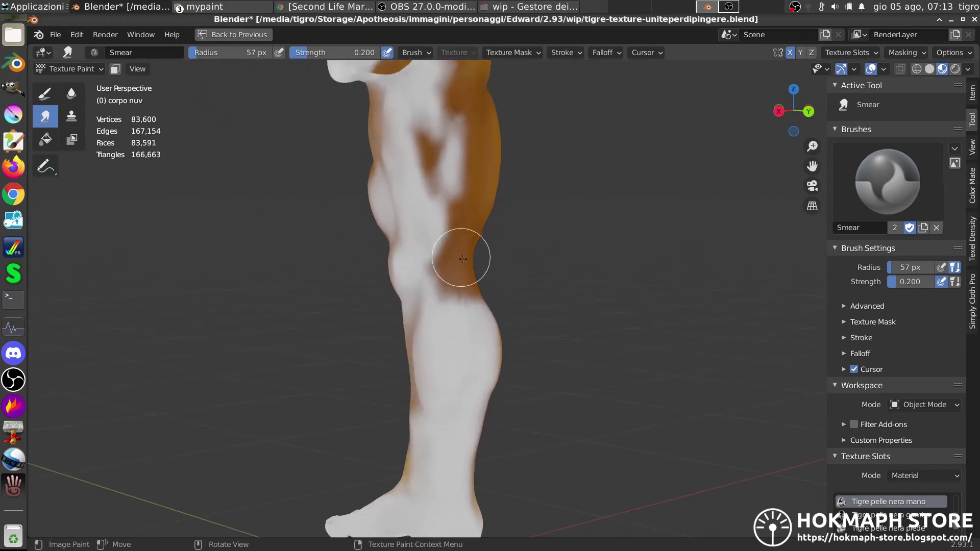
pyautogui.moveTo(445, 305)
pyautogui.mouseDown(button='middle')
pyautogui.moveTo(531, 291)
pyautogui.moveTo(516, 293)
pyautogui.mouseUp(button='middle')
pyautogui.press('KP_1')
pyautogui.press('KP_3')
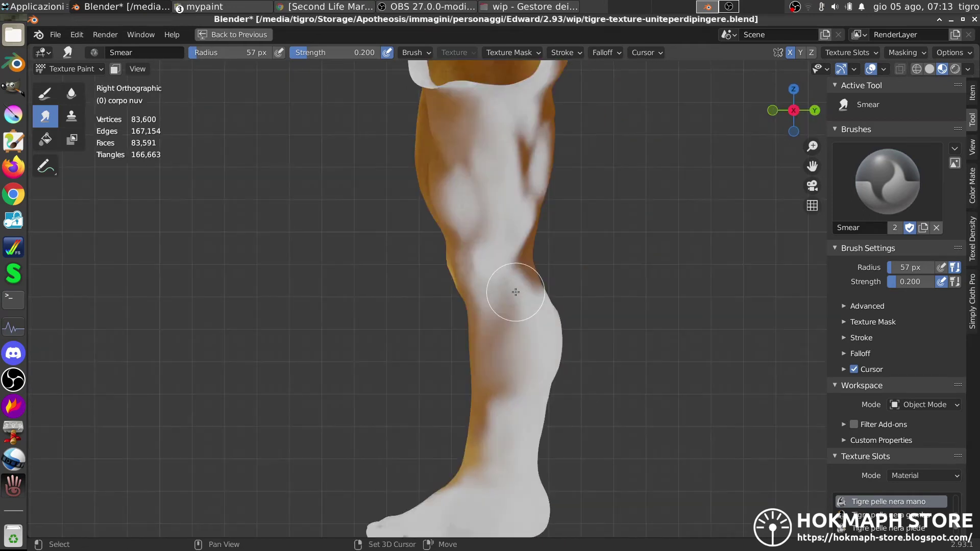
# Send the whole inner leg in right orthographic view to MyPaint with Quick Edit.
pyautogui.keyDown('shift'); pyautogui.moveTo(515, 284); pyautogui.dragTo(489, 314, button='middle'); pyautogui.keyUp('shift')
pyautogui.scroll(2, 467, 316)
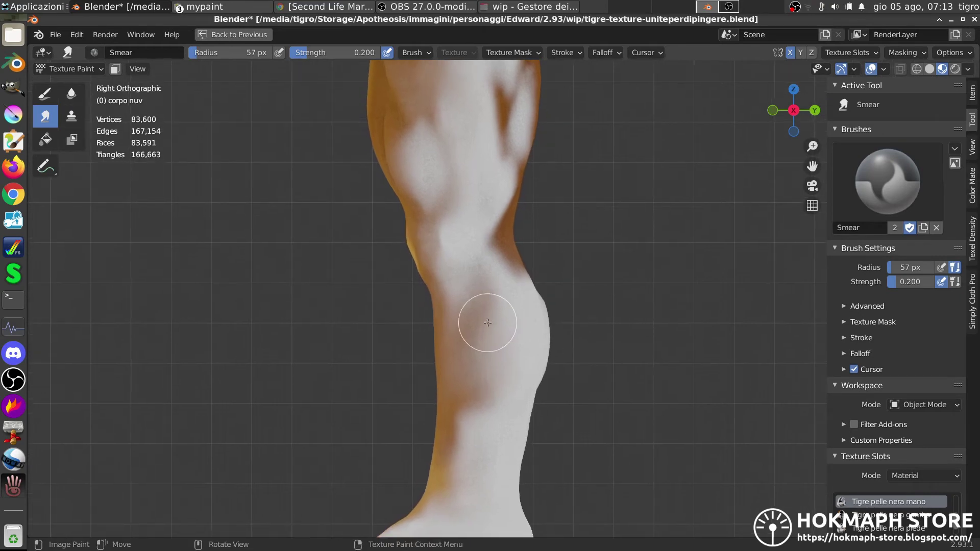
pyautogui.scroll(-6, 888, 465)
pyautogui.scroll(-8, 891, 444)
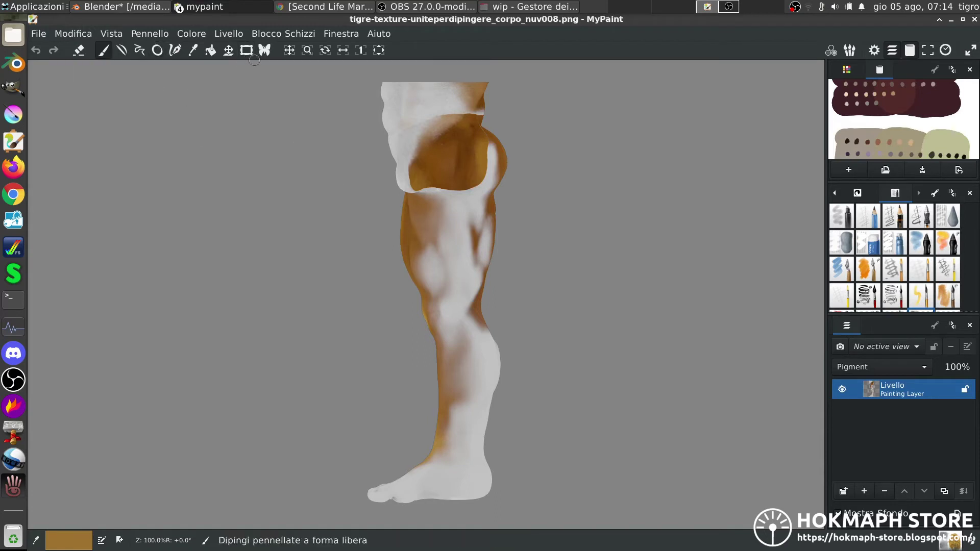
# Enable the document frame, hide the background and add a new painting layer above the leg image.
pyautogui.click(247, 50)
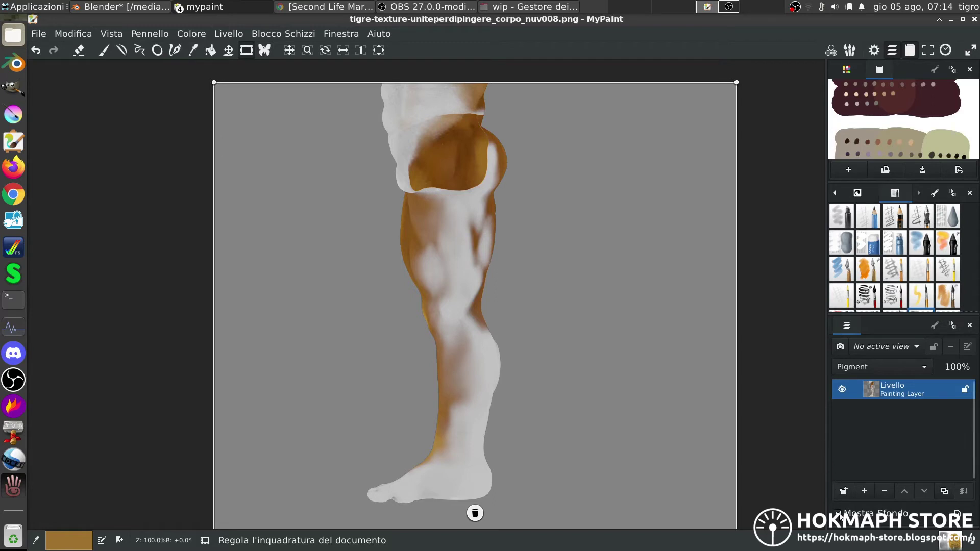
pyautogui.click(838, 513)
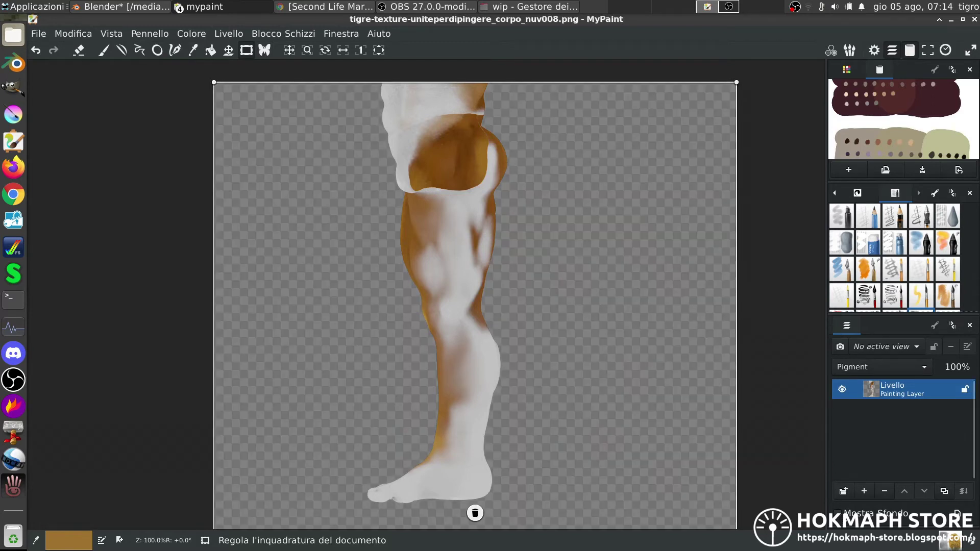
pyautogui.click(864, 491)
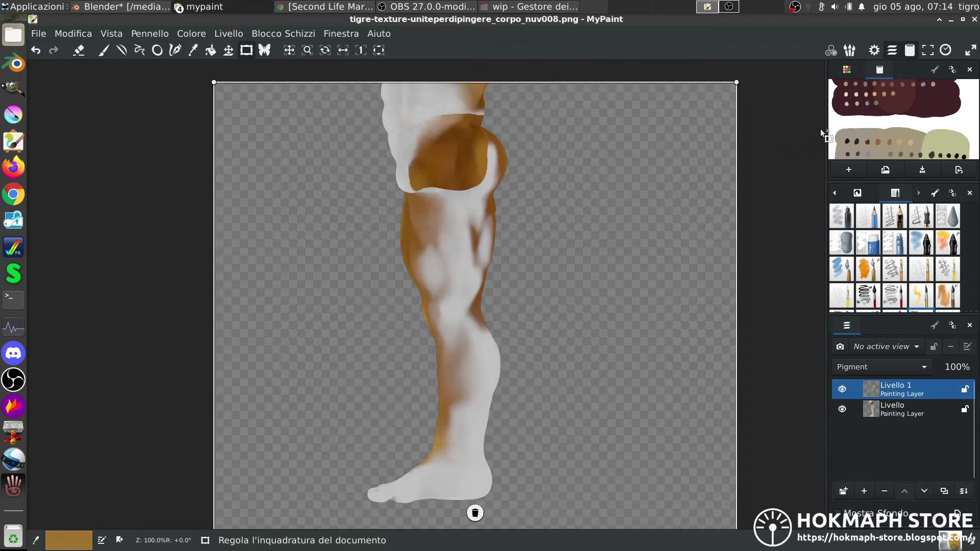
# Pick the first dark brown of the TIGRE palette and paint a furry patch over the back of the inner thigh.
pyautogui.moveTo(870, 121); pyautogui.dragTo(864, 81, button='middle')
pyautogui.moveTo(862, 137); pyautogui.dragTo(849, 92, button='middle')
pyautogui.keyDown('ctrl'); pyautogui.click(892, 136); pyautogui.keyUp('ctrl')
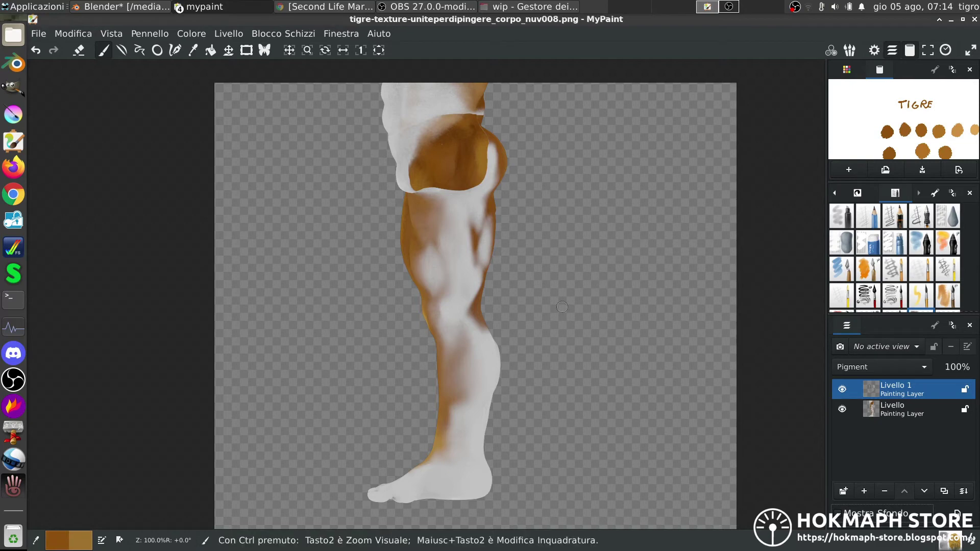
pyautogui.keyDown('ctrl'); pyautogui.moveTo(481, 250); pyautogui.dragTo(516, 315, button='middle'); pyautogui.keyUp('ctrl')
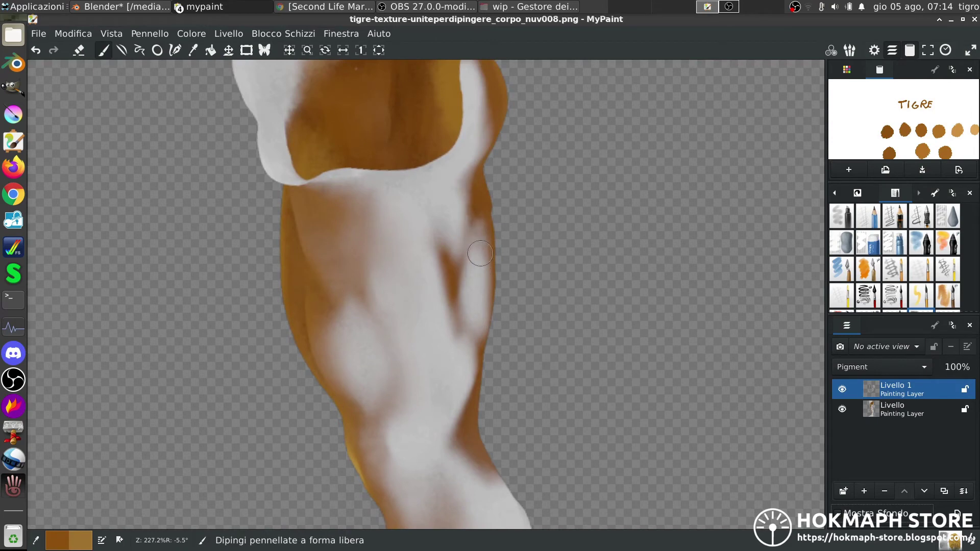
pyautogui.moveTo(477, 256); pyautogui.dragTo(473, 262)
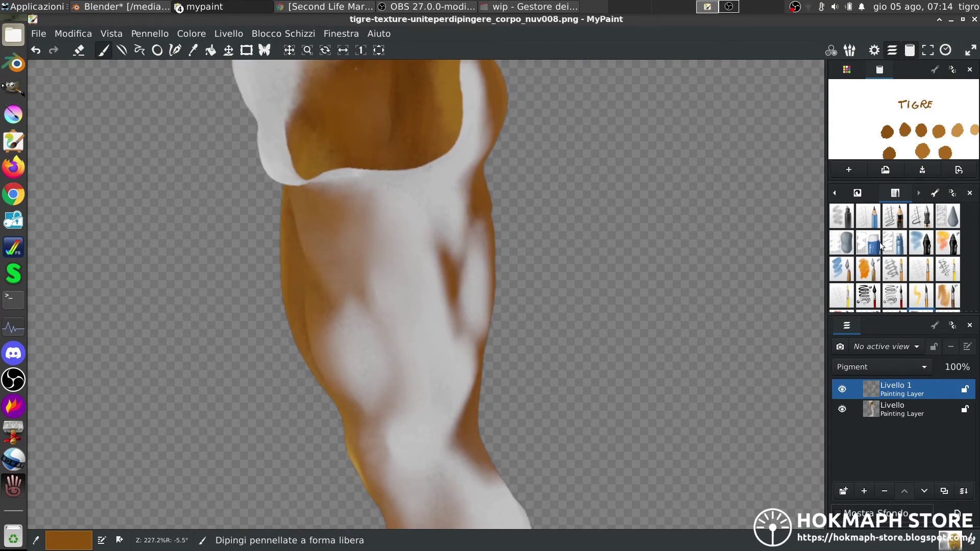
pyautogui.click(950, 298)
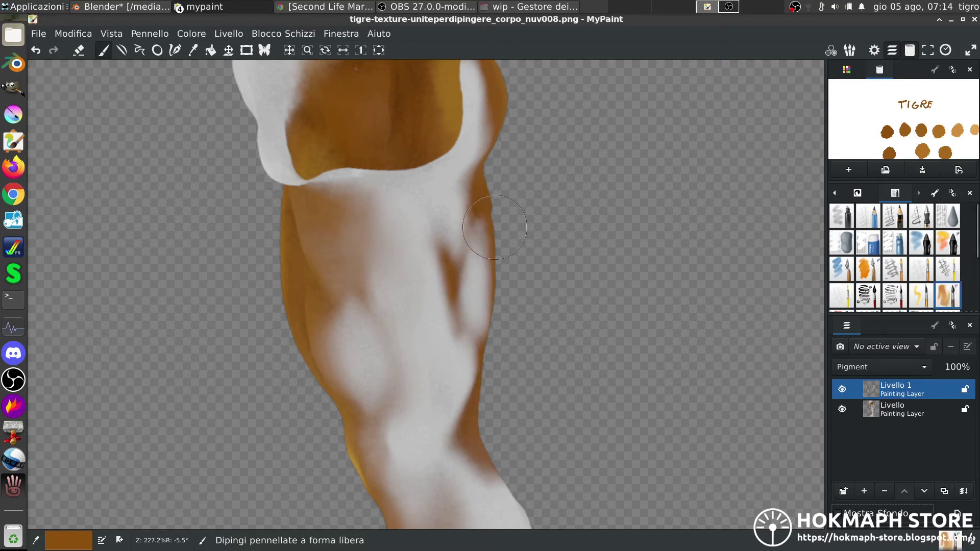
pyautogui.moveTo(453, 259)
pyautogui.mouseDown()
pyautogui.moveTo(467, 296)
pyautogui.moveTo(444, 337)
pyautogui.moveTo(454, 230)
pyautogui.moveTo(462, 242)
pyautogui.moveTo(439, 220)
pyautogui.moveTo(470, 248)
pyautogui.moveTo(444, 396)
pyautogui.moveTo(452, 408)
pyautogui.moveTo(423, 358)
pyautogui.moveTo(470, 278)
pyautogui.moveTo(449, 258)
pyautogui.moveTo(525, 267)
pyautogui.mouseUp()
# Set the Livello 1 blend mode to Moltiplica and deepen the brown over the back of the inner thigh with a smaller brush.
pyautogui.click(886, 366)
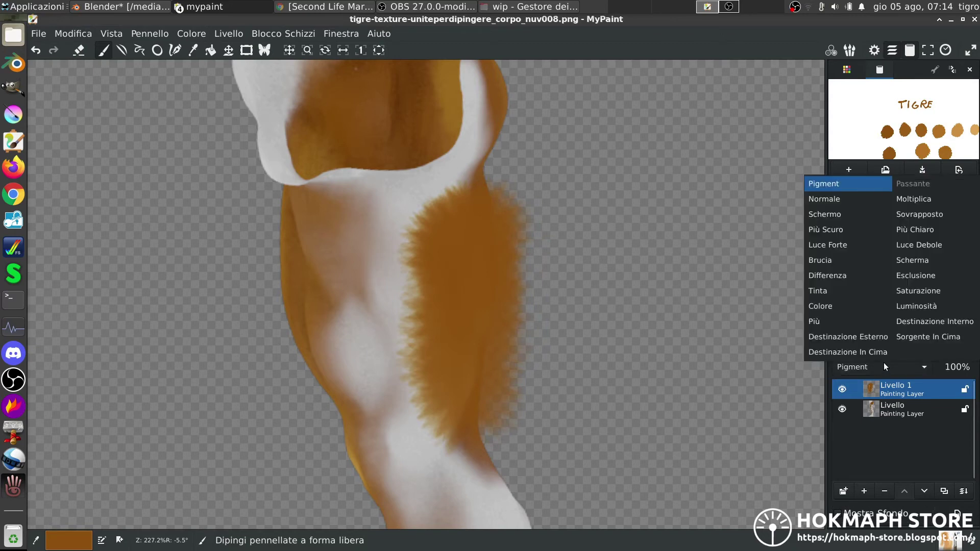
pyautogui.click(914, 199)
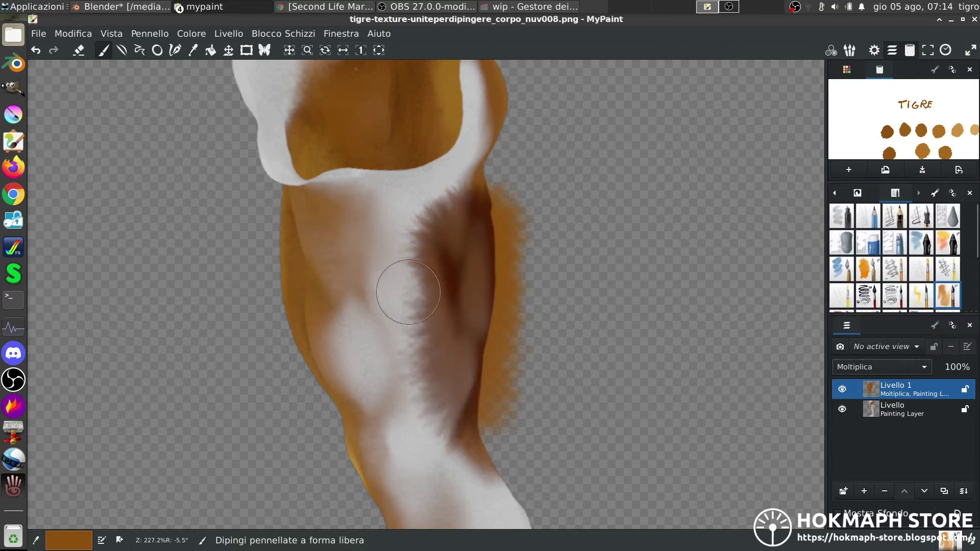
pyautogui.moveTo(420, 293)
pyautogui.mouseDown(button='middle')
pyautogui.moveTo(466, 306)
pyautogui.moveTo(486, 278)
pyautogui.mouseUp(button='middle')
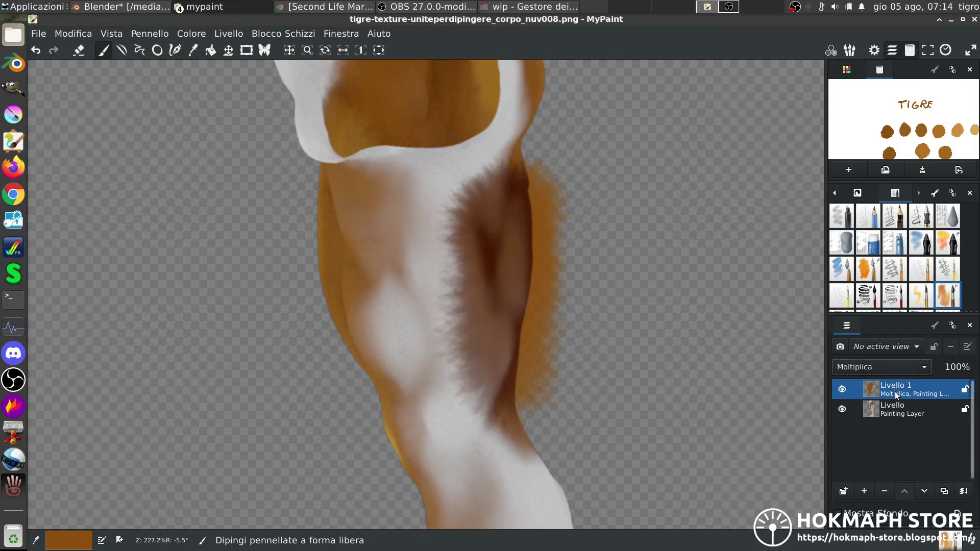
pyautogui.press('d')
pyautogui.moveTo(497, 325); pyautogui.dragTo(500, 337)
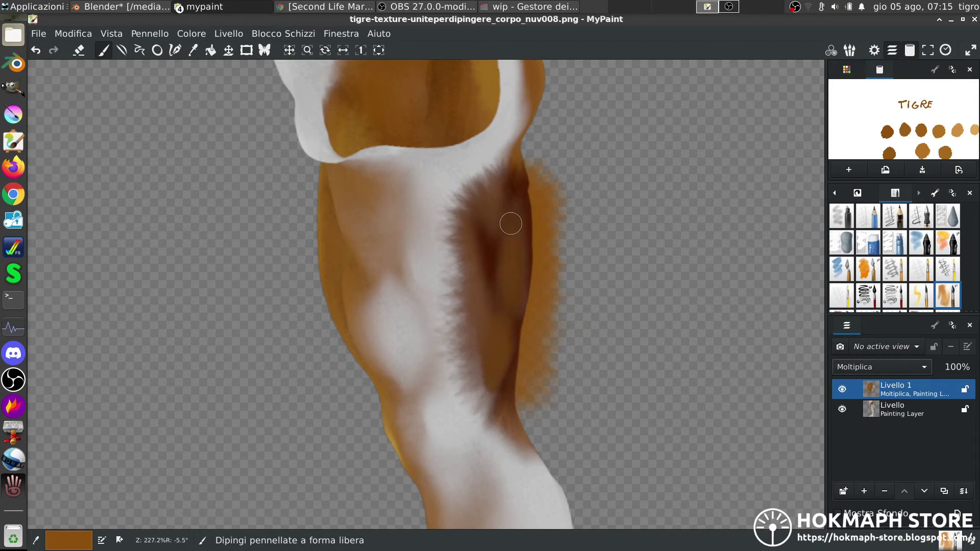
pyautogui.moveTo(494, 179); pyautogui.dragTo(499, 173)
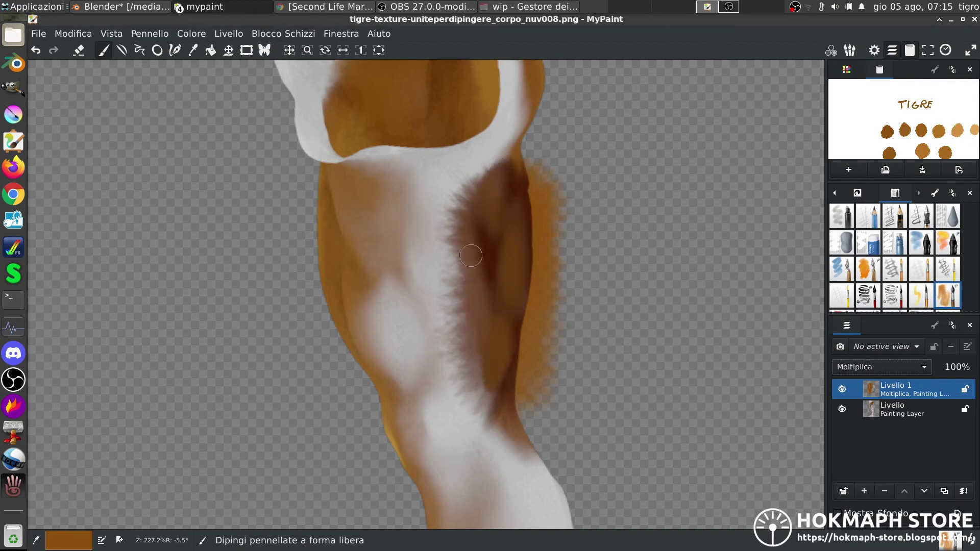
pyautogui.moveTo(493, 391)
pyautogui.mouseDown()
pyautogui.moveTo(491, 401)
pyautogui.moveTo(493, 389)
pyautogui.mouseUp()
# Paint dark brown fur from the back of the knee down the calf to just above the heel.
pyautogui.keyDown('shift'); pyautogui.moveTo(462, 350); pyautogui.dragTo(466, 411, button='middle'); pyautogui.keyUp('shift')
pyautogui.moveTo(465, 411); pyautogui.dragTo(457, 214, button='middle')
pyautogui.moveTo(460, 248); pyautogui.dragTo(481, 196, button='middle')
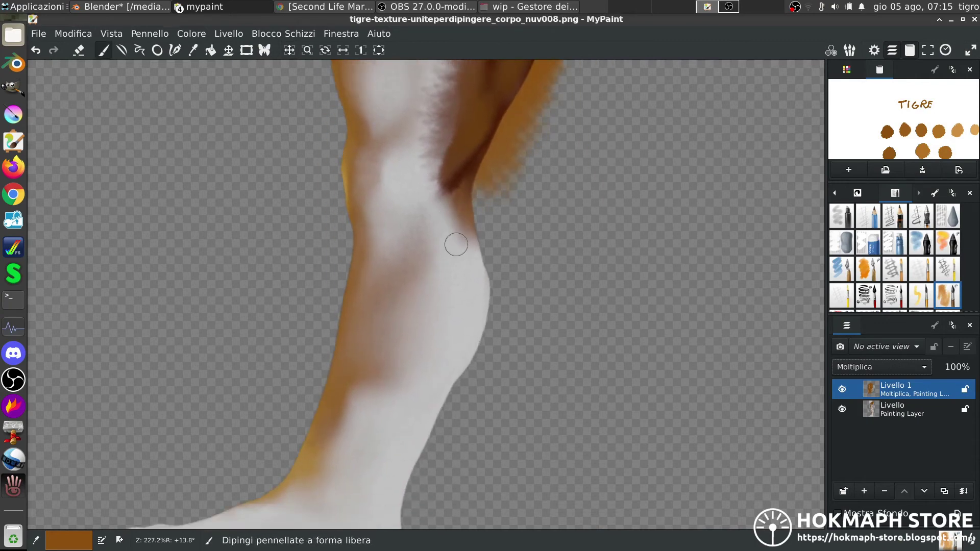
pyautogui.moveTo(467, 256)
pyautogui.mouseDown()
pyautogui.moveTo(462, 224)
pyautogui.moveTo(480, 278)
pyautogui.moveTo(452, 230)
pyautogui.moveTo(456, 272)
pyautogui.moveTo(479, 299)
pyautogui.moveTo(467, 353)
pyautogui.moveTo(452, 230)
pyautogui.moveTo(461, 367)
pyautogui.moveTo(462, 228)
pyautogui.moveTo(449, 339)
pyautogui.moveTo(450, 190)
pyautogui.mouseUp()
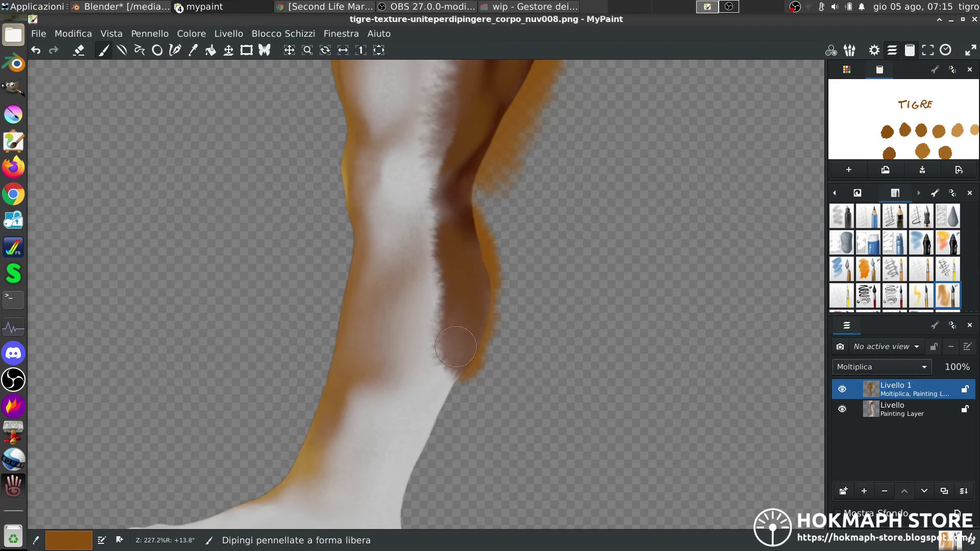
pyautogui.moveTo(441, 337); pyautogui.dragTo(490, 252, button='middle')
pyautogui.moveTo(497, 247)
pyautogui.mouseDown()
pyautogui.moveTo(448, 407)
pyautogui.moveTo(498, 286)
pyautogui.moveTo(459, 405)
pyautogui.mouseUp()
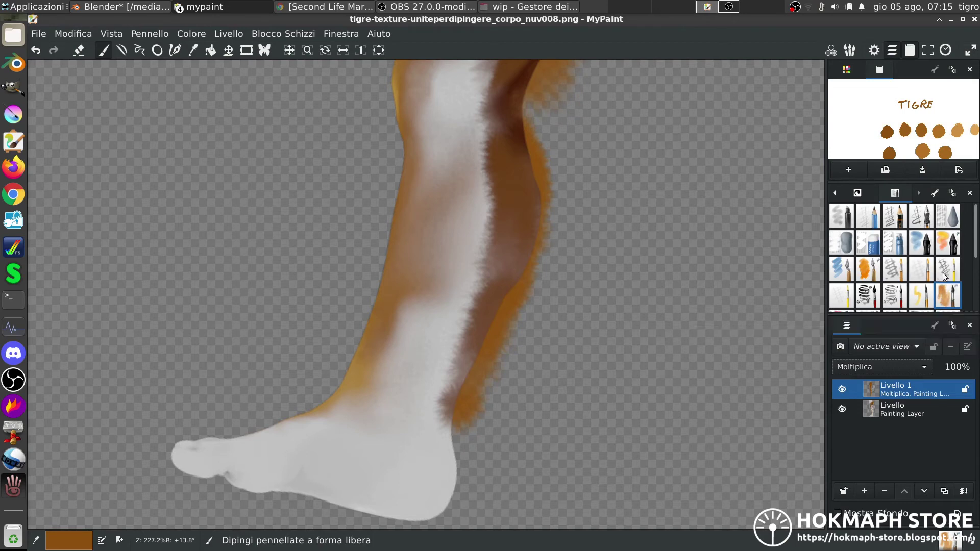
# Soften the ragged brown edge along the inner thigh down to the knee with the deevad/only water fringe brush.
pyautogui.scroll(-2, 892, 278)
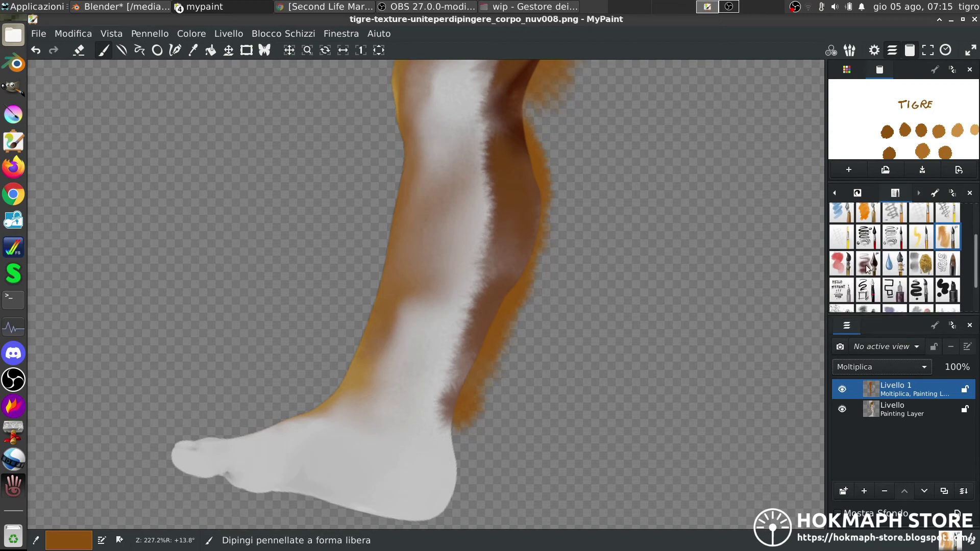
pyautogui.click(893, 264)
pyautogui.moveTo(437, 361); pyautogui.dragTo(445, 325)
pyautogui.hotkey('ctrl', 'z')
pyautogui.moveTo(462, 359); pyautogui.dragTo(488, 372, button='middle')
pyautogui.scroll(10, 444, 383)
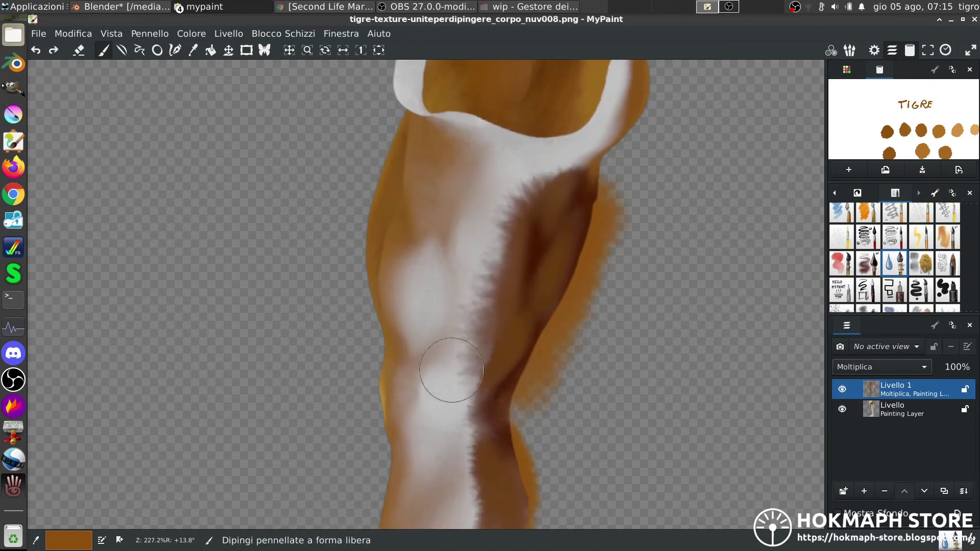
pyautogui.moveTo(454, 377)
pyautogui.mouseDown()
pyautogui.moveTo(448, 344)
pyautogui.moveTo(451, 377)
pyautogui.moveTo(512, 188)
pyautogui.moveTo(562, 169)
pyautogui.moveTo(498, 226)
pyautogui.moveTo(507, 218)
pyautogui.moveTo(478, 324)
pyautogui.mouseUp()
pyautogui.hotkey('ctrl', 'z')
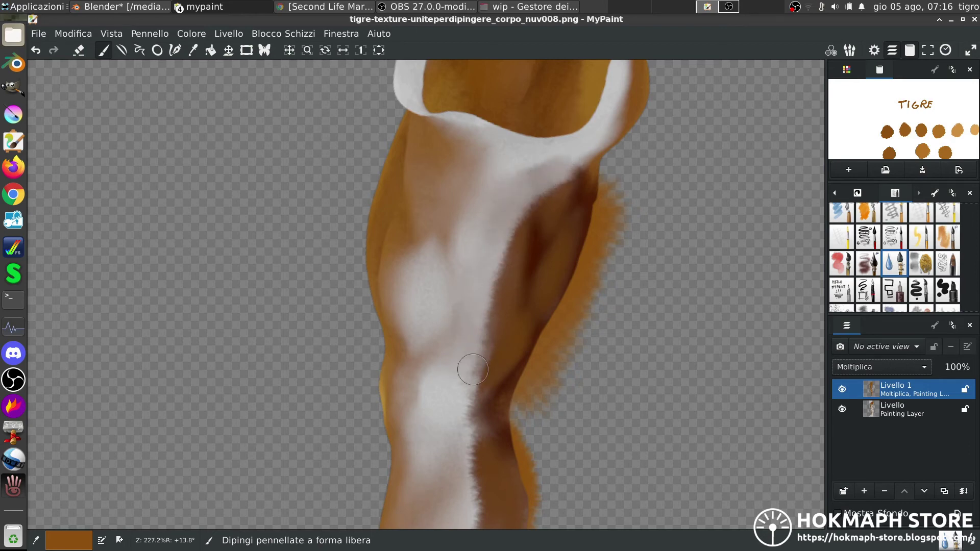
pyautogui.moveTo(473, 368); pyautogui.dragTo(469, 389)
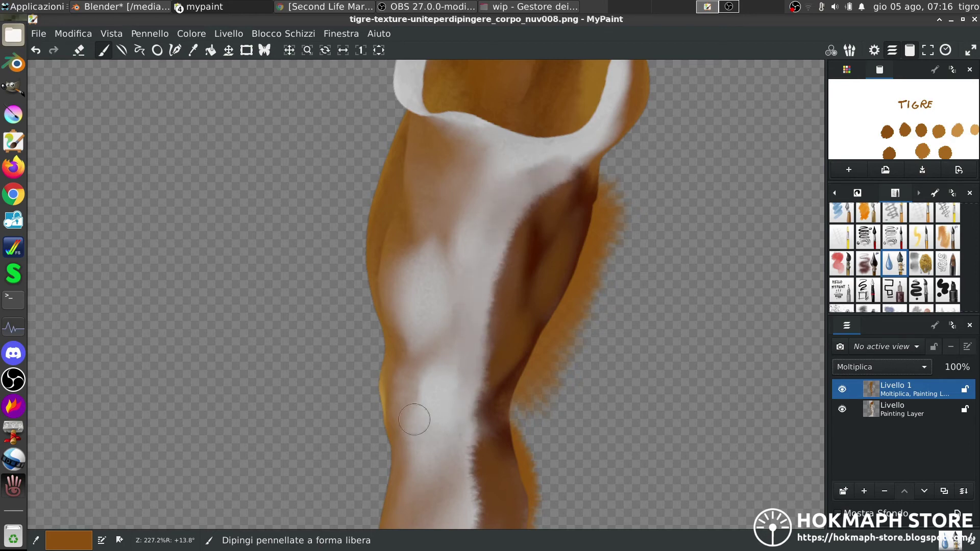
# Smudge the brown border smooth along the back of the knee and the inner calf.
pyautogui.moveTo(421, 427); pyautogui.dragTo(406, 246, button='middle')
pyautogui.moveTo(433, 326)
pyautogui.mouseDown()
pyautogui.moveTo(437, 339)
pyautogui.moveTo(444, 284)
pyautogui.moveTo(438, 361)
pyautogui.moveTo(448, 342)
pyautogui.moveTo(431, 396)
pyautogui.moveTo(421, 423)
pyautogui.moveTo(434, 322)
pyautogui.moveTo(429, 357)
pyautogui.moveTo(385, 453)
pyautogui.mouseUp()
pyautogui.click(921, 264)
pyautogui.press('d')
pyautogui.moveTo(453, 389)
pyautogui.mouseDown()
pyautogui.moveTo(448, 262)
pyautogui.moveTo(443, 377)
pyautogui.moveTo(416, 427)
pyautogui.moveTo(463, 339)
pyautogui.moveTo(447, 272)
pyautogui.mouseUp()
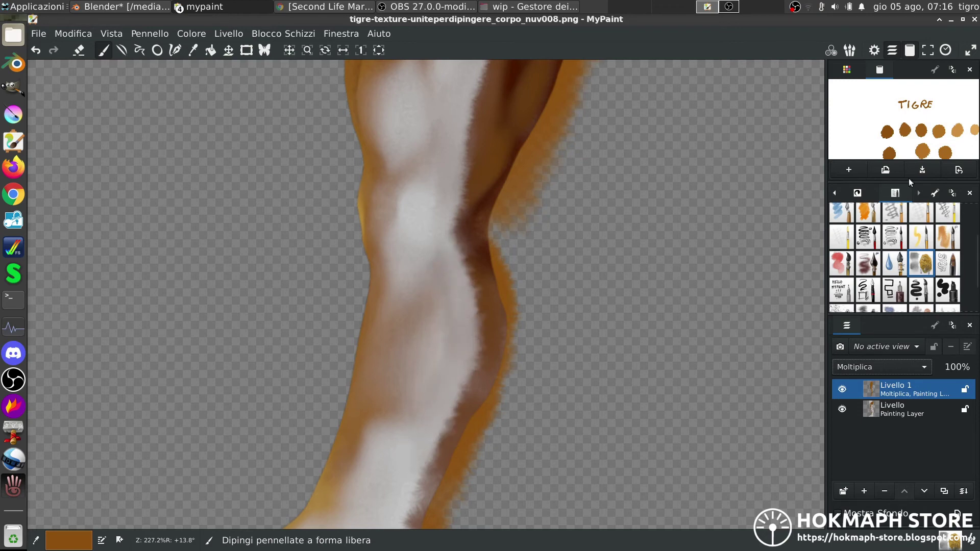
# Pick the third brown in the top row of the TIGRE palette and widen the fur over the back of the calf.
pyautogui.keyDown('ctrl'); pyautogui.click(922, 129); pyautogui.keyUp('ctrl')
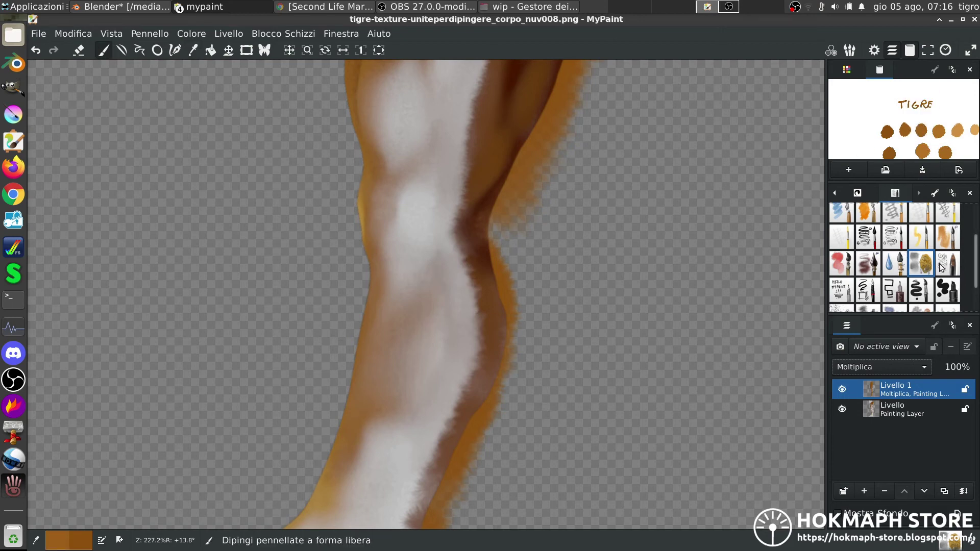
pyautogui.click(946, 238)
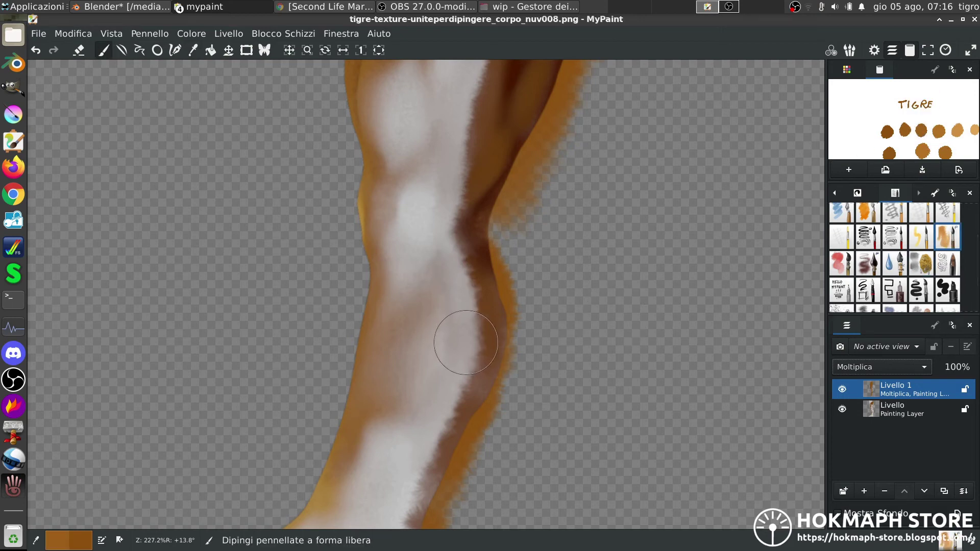
pyautogui.moveTo(475, 343)
pyautogui.mouseDown()
pyautogui.moveTo(464, 358)
pyautogui.moveTo(480, 310)
pyautogui.mouseUp()
pyautogui.moveTo(470, 376); pyautogui.dragTo(455, 403)
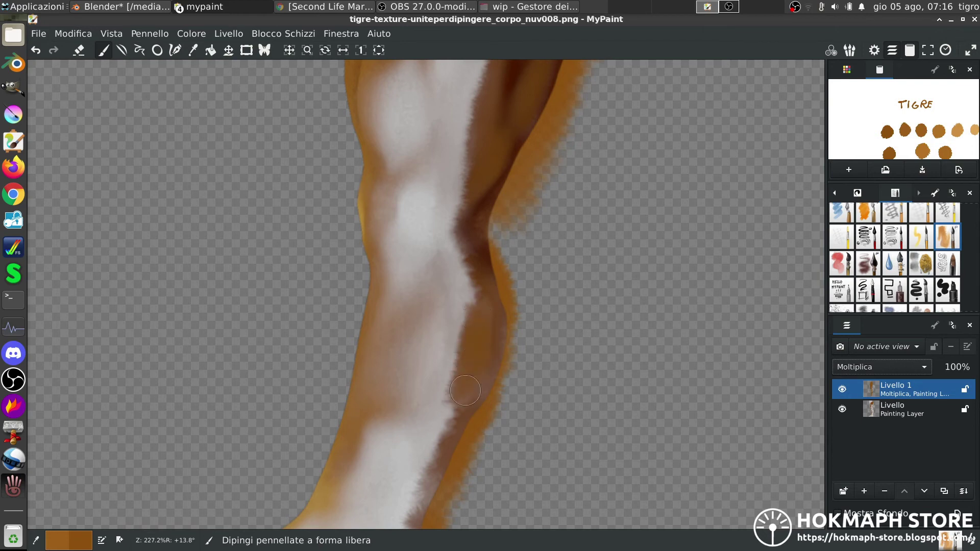
pyautogui.moveTo(493, 367)
pyautogui.mouseDown()
pyautogui.moveTo(462, 266)
pyautogui.moveTo(471, 268)
pyautogui.moveTo(454, 385)
pyautogui.mouseUp()
# Paint a light layer of brown from the ankle up the inner calf to the back of the knee.
pyautogui.moveTo(453, 410); pyautogui.dragTo(446, 193, button='middle')
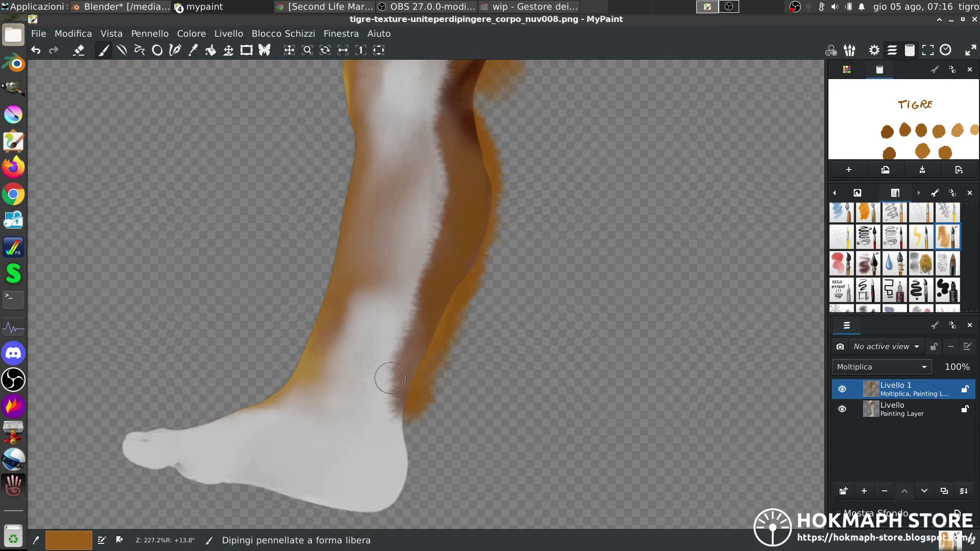
pyautogui.moveTo(391, 382)
pyautogui.mouseDown()
pyautogui.moveTo(383, 372)
pyautogui.moveTo(412, 304)
pyautogui.mouseUp()
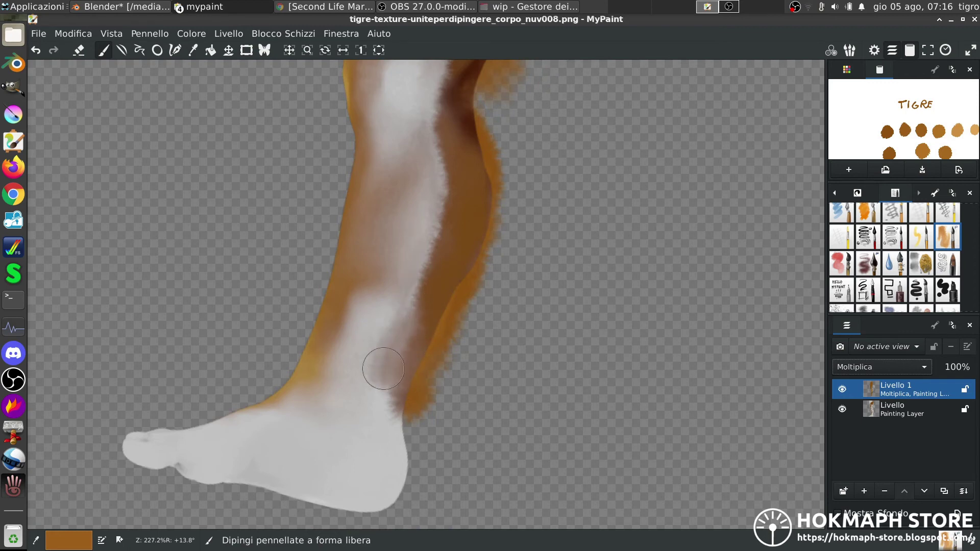
pyautogui.moveTo(383, 372); pyautogui.dragTo(424, 236)
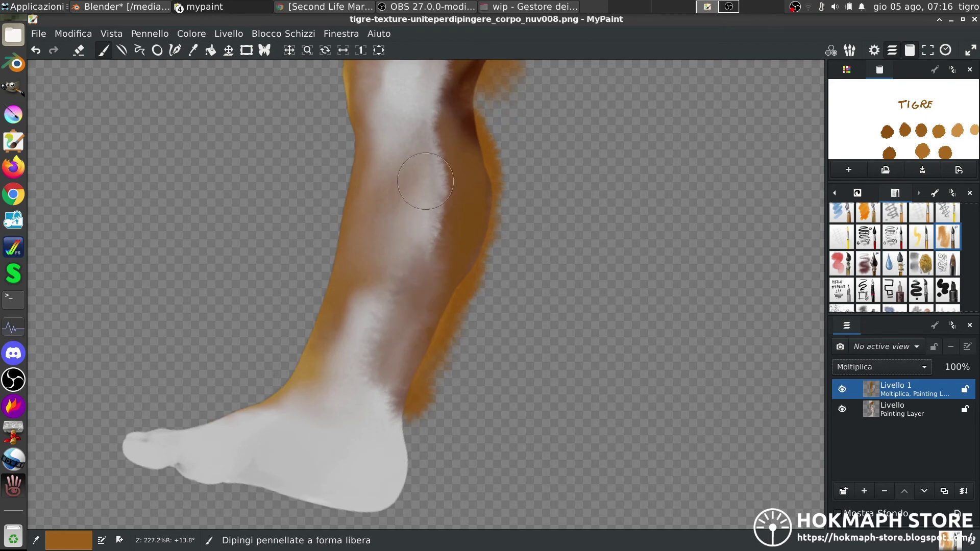
pyautogui.moveTo(424, 188); pyautogui.dragTo(412, 353, button='middle')
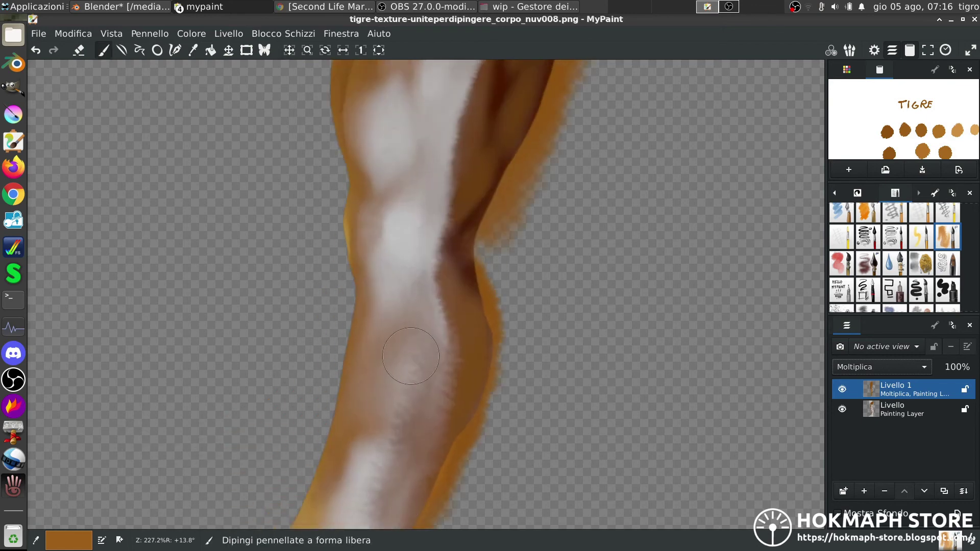
pyautogui.moveTo(413, 353); pyautogui.dragTo(417, 300)
pyautogui.moveTo(446, 346); pyautogui.dragTo(427, 266)
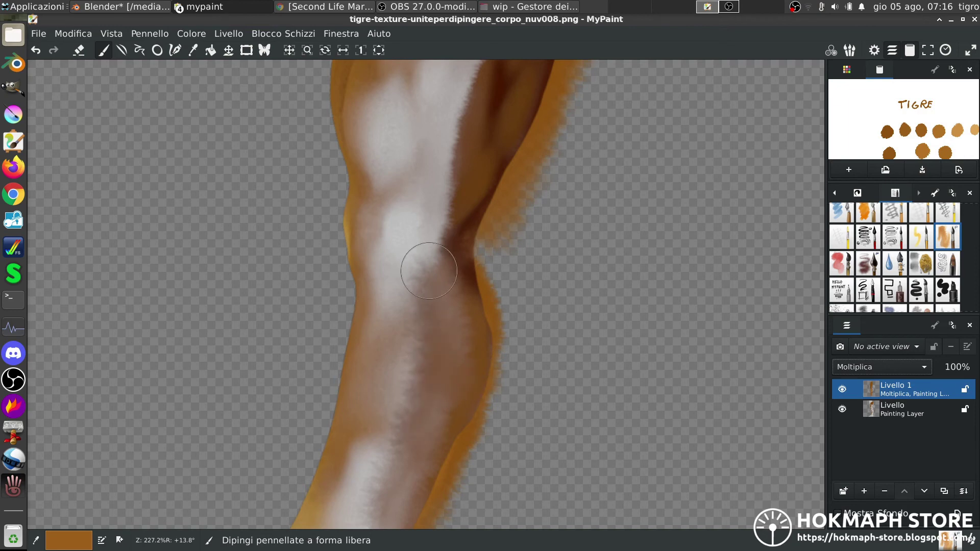
# Extend the light brown fur up the inner thigh and over the white strip beside the buttock.
pyautogui.moveTo(429, 339); pyautogui.dragTo(433, 432, button='middle')
pyautogui.moveTo(430, 330)
pyautogui.mouseDown()
pyautogui.moveTo(444, 271)
pyautogui.moveTo(438, 232)
pyautogui.mouseUp()
pyautogui.moveTo(436, 311)
pyautogui.mouseDown()
pyautogui.moveTo(449, 201)
pyautogui.moveTo(443, 227)
pyautogui.moveTo(491, 137)
pyautogui.mouseUp()
pyautogui.scroll(4, 409, 363)
pyautogui.moveTo(447, 311)
pyautogui.mouseDown()
pyautogui.moveTo(505, 230)
pyautogui.moveTo(450, 263)
pyautogui.moveTo(434, 291)
pyautogui.moveTo(455, 326)
pyautogui.mouseUp()
pyautogui.moveTo(515, 209); pyautogui.dragTo(496, 297, button='middle')
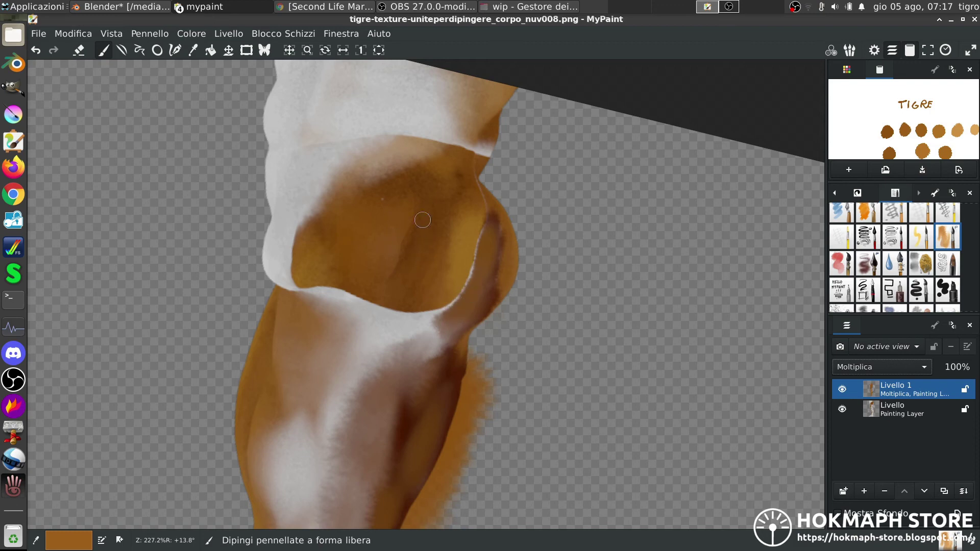
# Clean up the brown paint around the inner edge and lower crease of the buttock with the eraser.
pyautogui.keyDown('ctrl'); pyautogui.moveTo(440, 389); pyautogui.dragTo(421, 423, button='middle'); pyautogui.keyUp('ctrl')
pyautogui.moveTo(405, 171); pyautogui.dragTo(412, 317, button='middle')
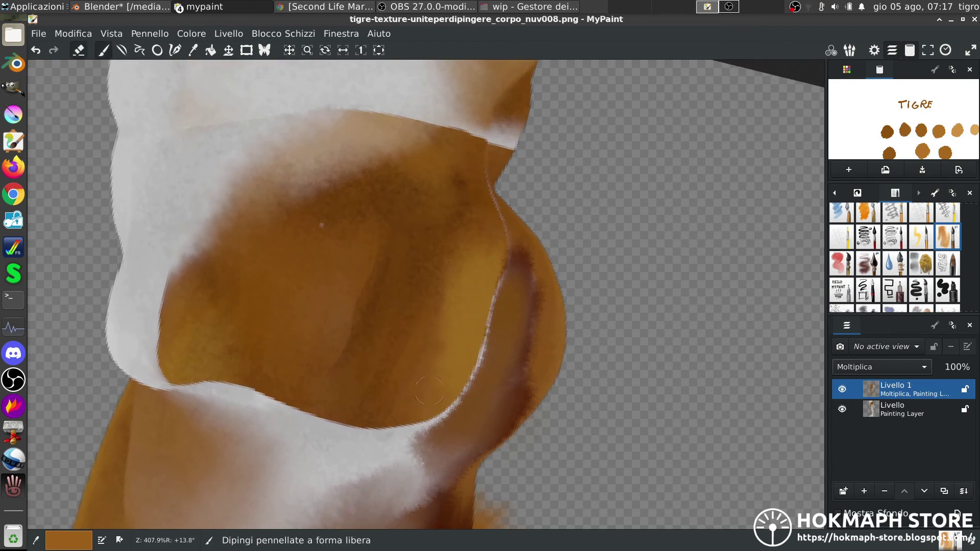
pyautogui.scroll(-5, 444, 266)
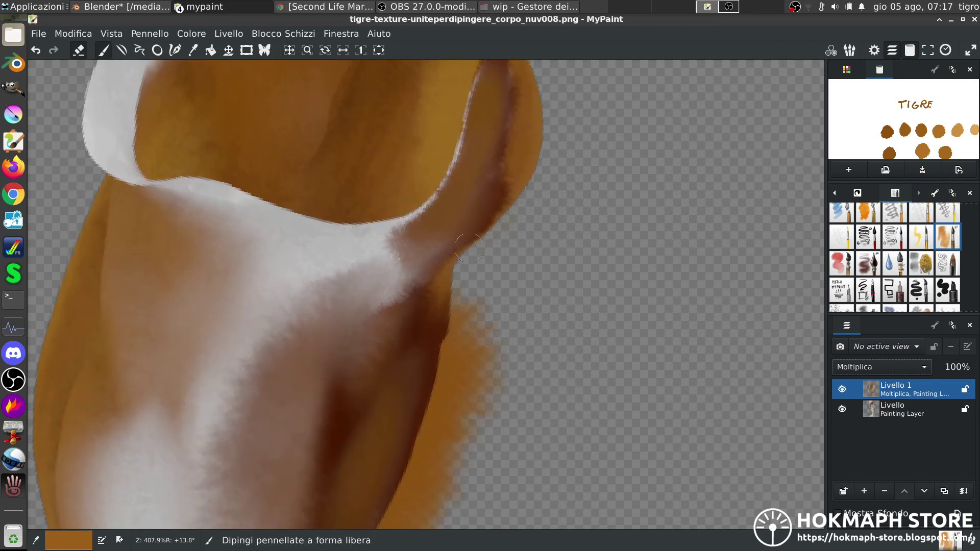
pyautogui.moveTo(478, 311)
pyautogui.keyDown('ctrl'); pyautogui.mouseDown(button='middle')
pyautogui.moveTo(467, 374)
pyautogui.moveTo(508, 266)
pyautogui.moveTo(565, 191)
pyautogui.moveTo(551, 266)
pyautogui.moveTo(580, 196)
pyautogui.moveTo(533, 345)
pyautogui.mouseUp(button='middle'); pyautogui.keyUp('ctrl')
# Hide the base layer so only the brown fur layer is visible, and save the texture image.
pyautogui.click(843, 409)
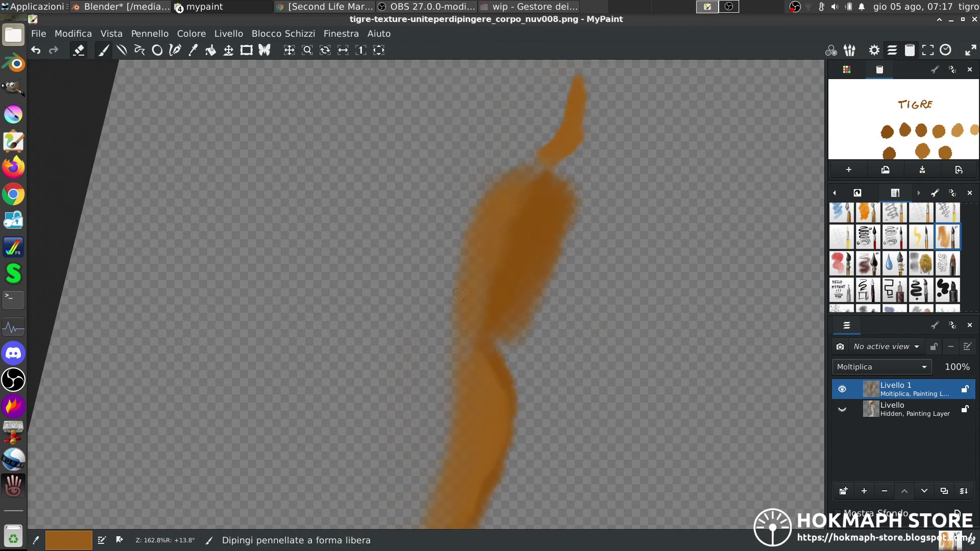
pyautogui.keyDown('ctrl'); pyautogui.moveTo(490, 230); pyautogui.dragTo(501, 367, button='middle'); pyautogui.keyUp('ctrl')
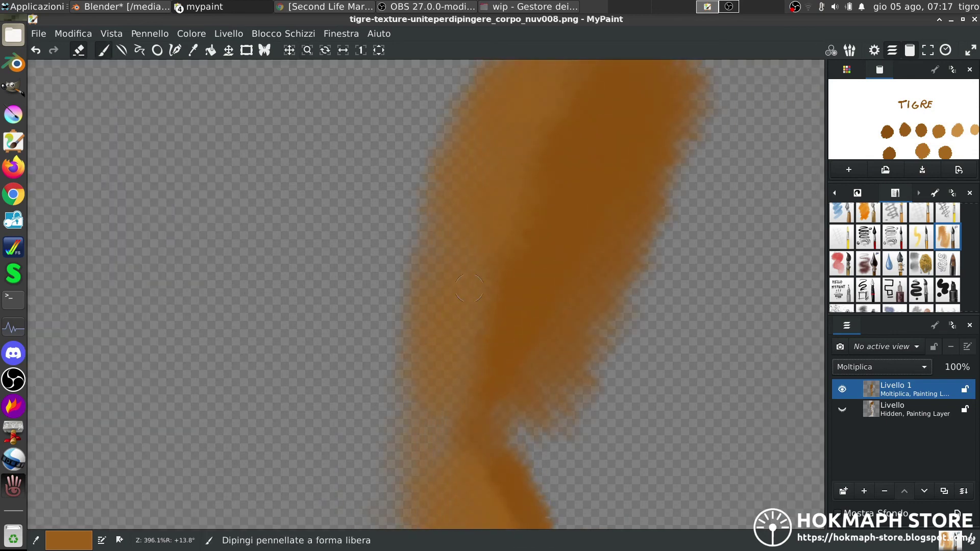
pyautogui.moveTo(486, 335)
pyautogui.mouseDown(button='middle')
pyautogui.moveTo(506, 400)
pyautogui.moveTo(516, 389)
pyautogui.moveTo(513, 292)
pyautogui.mouseUp(button='middle')
pyautogui.moveTo(513, 292)
pyautogui.mouseDown(button='middle')
pyautogui.moveTo(509, 201)
pyautogui.moveTo(496, 336)
pyautogui.mouseUp(button='middle')
pyautogui.hotkey('ctrl', 's')
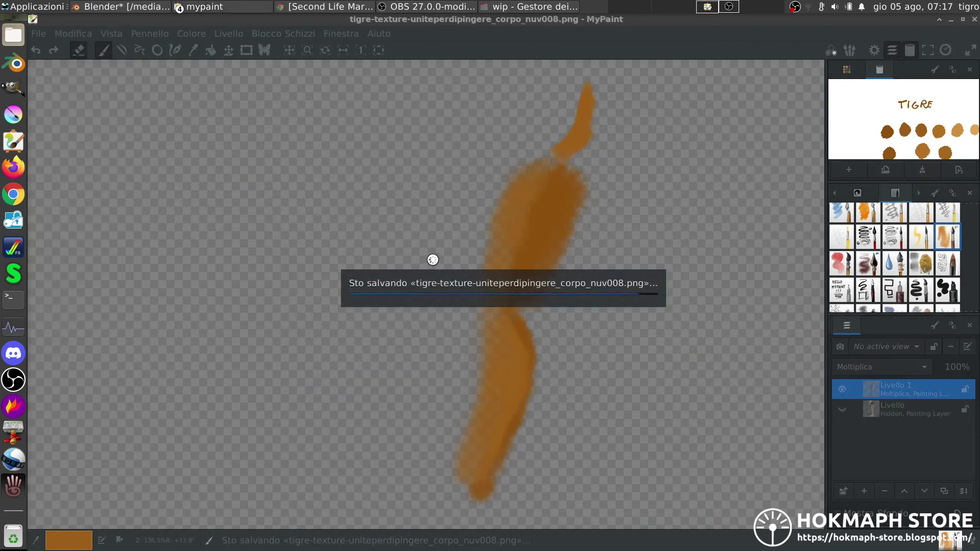
# Switch to Blender and apply the edited image to project the brown fur onto the leg.
pyautogui.click(951, 20)
pyautogui.click(859, 514)
pyautogui.scroll(-3, 508, 271)
pyautogui.moveTo(513, 315); pyautogui.dragTo(394, 327, button='middle')
pyautogui.moveTo(467, 296)
pyautogui.mouseDown(button='middle')
pyautogui.moveTo(497, 309)
pyautogui.moveTo(606, 288)
pyautogui.moveTo(412, 330)
pyautogui.moveTo(455, 330)
pyautogui.mouseUp(button='middle')
pyautogui.scroll(4, 455, 329)
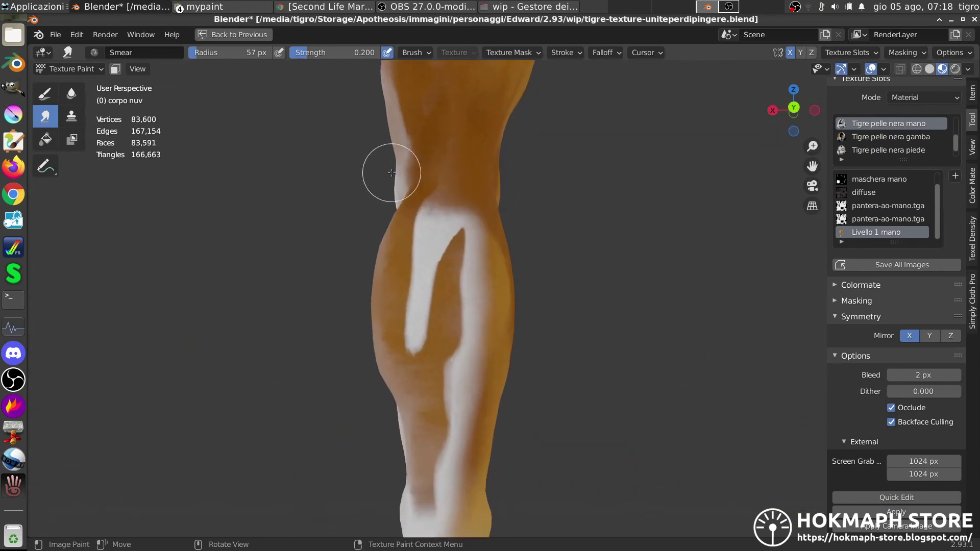
# Soften the hard brown edges around the white strips on the back of the calf with the Smear brush.
pyautogui.moveTo(458, 286)
pyautogui.keyDown('ctrl'); pyautogui.mouseDown(button='middle')
pyautogui.moveTo(462, 332)
pyautogui.moveTo(464, 268)
pyautogui.mouseUp(button='middle'); pyautogui.keyUp('ctrl')
pyautogui.moveTo(395, 358)
pyautogui.mouseDown()
pyautogui.moveTo(383, 351)
pyautogui.moveTo(385, 257)
pyautogui.moveTo(412, 177)
pyautogui.mouseUp()
pyautogui.moveTo(390, 240)
pyautogui.mouseDown()
pyautogui.moveTo(429, 269)
pyautogui.moveTo(416, 344)
pyautogui.moveTo(415, 236)
pyautogui.moveTo(427, 209)
pyautogui.moveTo(450, 254)
pyautogui.moveTo(454, 229)
pyautogui.moveTo(453, 342)
pyautogui.moveTo(429, 400)
pyautogui.moveTo(439, 420)
pyautogui.moveTo(434, 456)
pyautogui.mouseUp()
pyautogui.moveTo(409, 425); pyautogui.dragTo(426, 390, button='middle')
pyautogui.moveTo(428, 409)
pyautogui.mouseDown()
pyautogui.moveTo(449, 310)
pyautogui.moveTo(442, 280)
pyautogui.moveTo(470, 209)
pyautogui.mouseUp()
pyautogui.moveTo(440, 204)
pyautogui.mouseDown(button='middle')
pyautogui.moveTo(440, 268)
pyautogui.moveTo(436, 219)
pyautogui.mouseUp(button='middle')
pyautogui.keyDown('shift'); pyautogui.moveTo(449, 281); pyautogui.dragTo(439, 388, button='middle'); pyautogui.keyUp('shift')
pyautogui.moveTo(437, 291)
pyautogui.mouseDown()
pyautogui.moveTo(448, 232)
pyautogui.moveTo(443, 190)
pyautogui.moveTo(390, 328)
pyautogui.moveTo(366, 308)
pyautogui.moveTo(373, 244)
pyautogui.mouseUp()
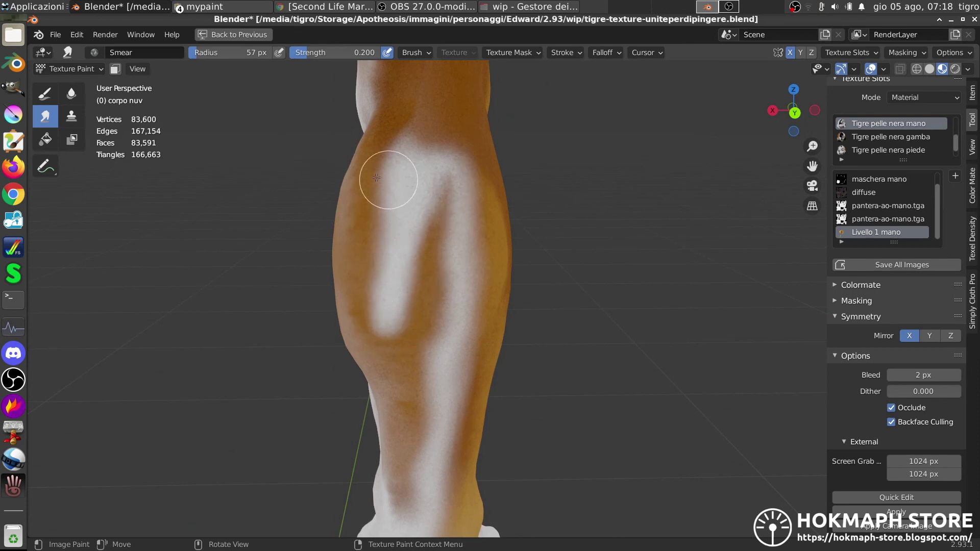
pyautogui.moveTo(377, 178); pyautogui.dragTo(406, 130)
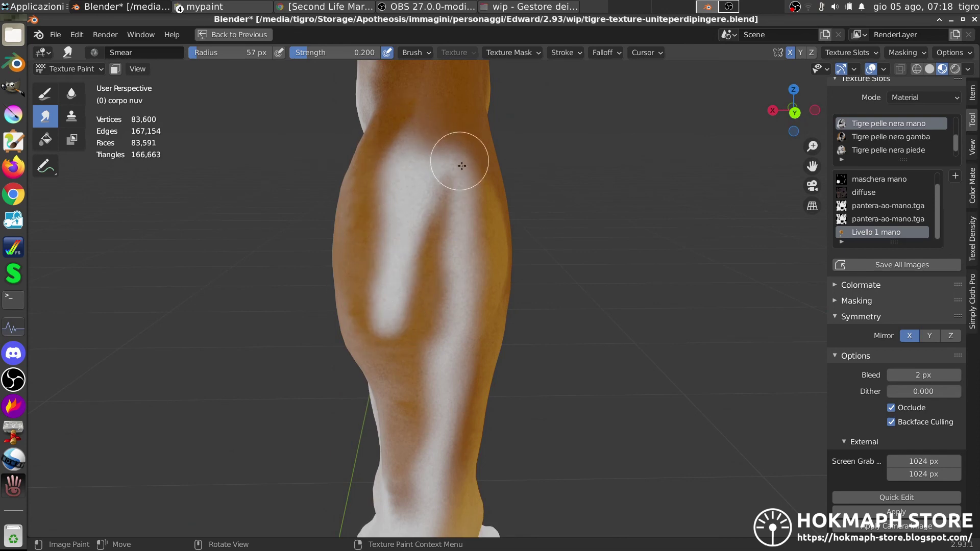
# Smear the lower edge of the light brown patch on the outer side of the knee into the darker fur.
pyautogui.moveTo(405, 258); pyautogui.dragTo(328, 258, button='middle')
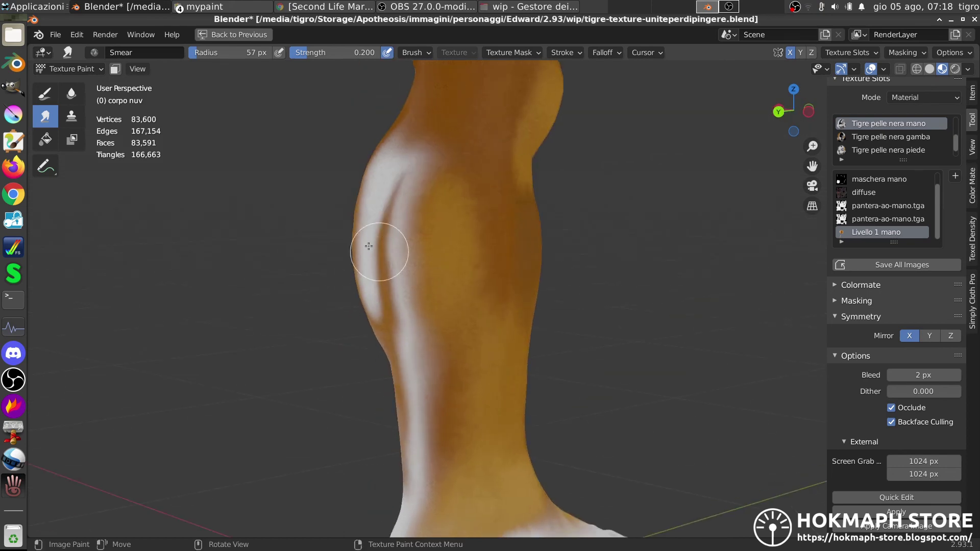
pyautogui.moveTo(332, 219); pyautogui.dragTo(449, 201, button='middle')
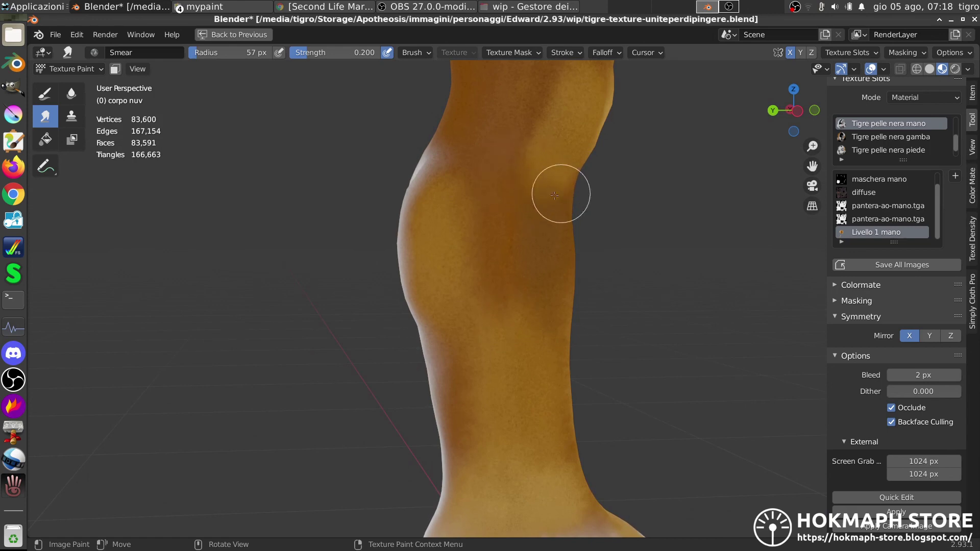
pyautogui.moveTo(507, 230)
pyautogui.mouseDown(button='middle')
pyautogui.moveTo(431, 236)
pyautogui.moveTo(437, 345)
pyautogui.mouseUp(button='middle')
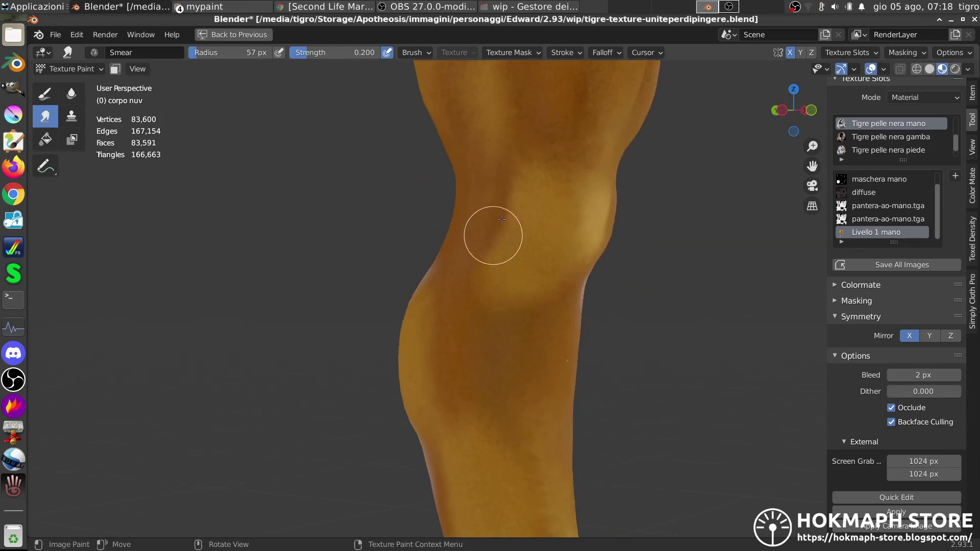
pyautogui.moveTo(483, 270)
pyautogui.mouseDown(button='middle')
pyautogui.moveTo(447, 317)
pyautogui.moveTo(495, 322)
pyautogui.moveTo(498, 313)
pyautogui.mouseUp(button='middle')
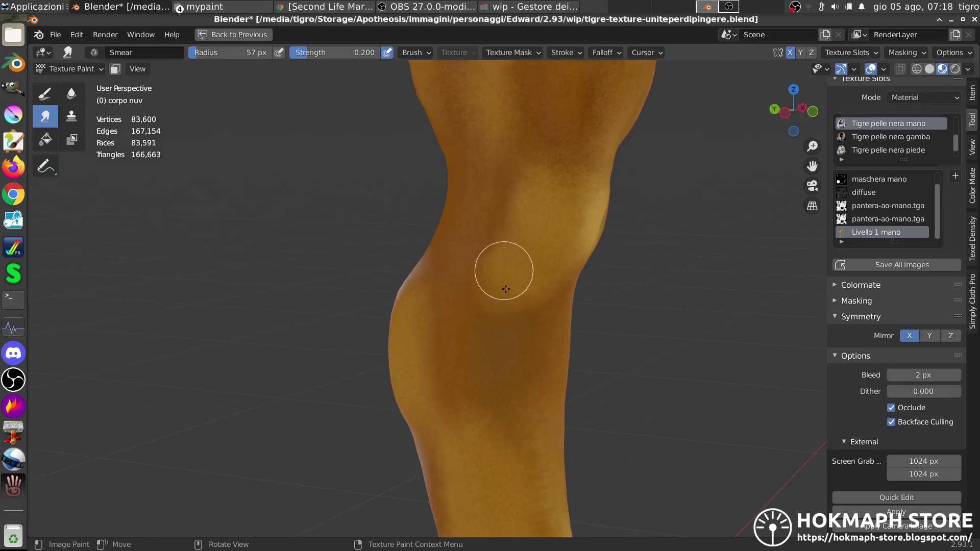
pyautogui.moveTo(510, 284)
pyautogui.mouseDown(button='middle')
pyautogui.moveTo(428, 283)
pyautogui.moveTo(565, 291)
pyautogui.moveTo(536, 229)
pyautogui.mouseUp(button='middle')
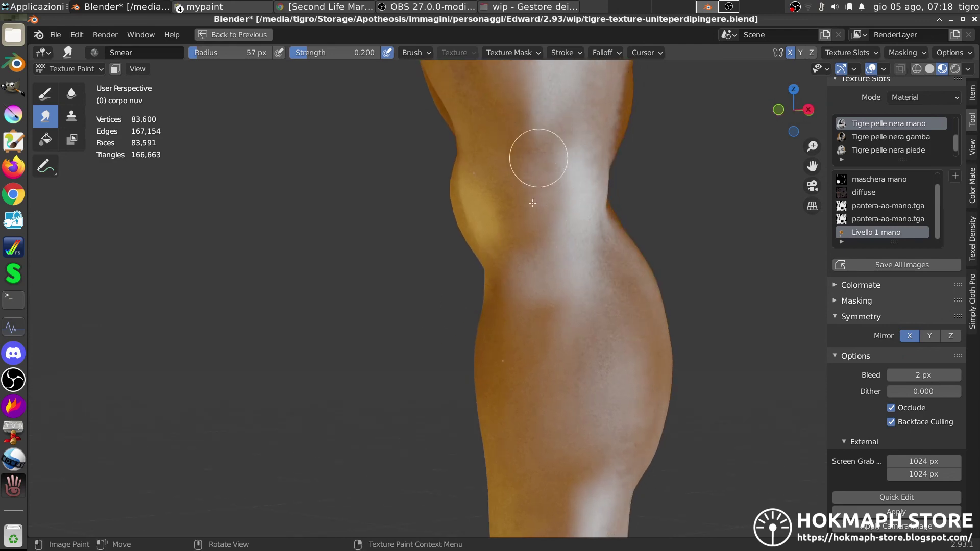
pyautogui.moveTo(531, 186)
pyautogui.mouseDown(button='middle')
pyautogui.moveTo(612, 268)
pyautogui.moveTo(392, 324)
pyautogui.moveTo(409, 319)
pyautogui.mouseUp(button='middle')
pyautogui.keyDown('shift'); pyautogui.moveTo(450, 288); pyautogui.dragTo(608, 317, button='middle'); pyautogui.keyUp('shift')
pyautogui.moveTo(533, 327)
pyautogui.mouseDown(button='middle')
pyautogui.moveTo(619, 311)
pyautogui.moveTo(526, 355)
pyautogui.moveTo(531, 294)
pyautogui.mouseUp(button='middle')
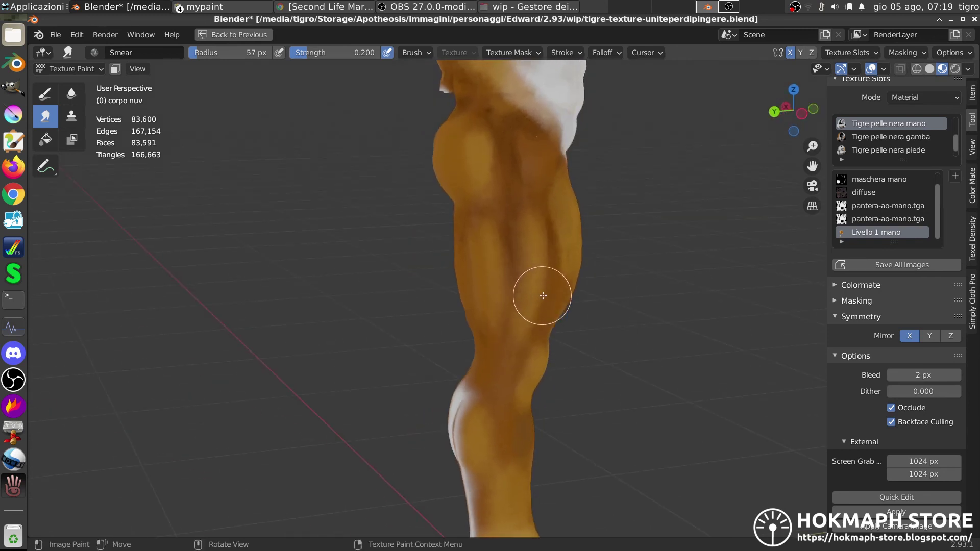